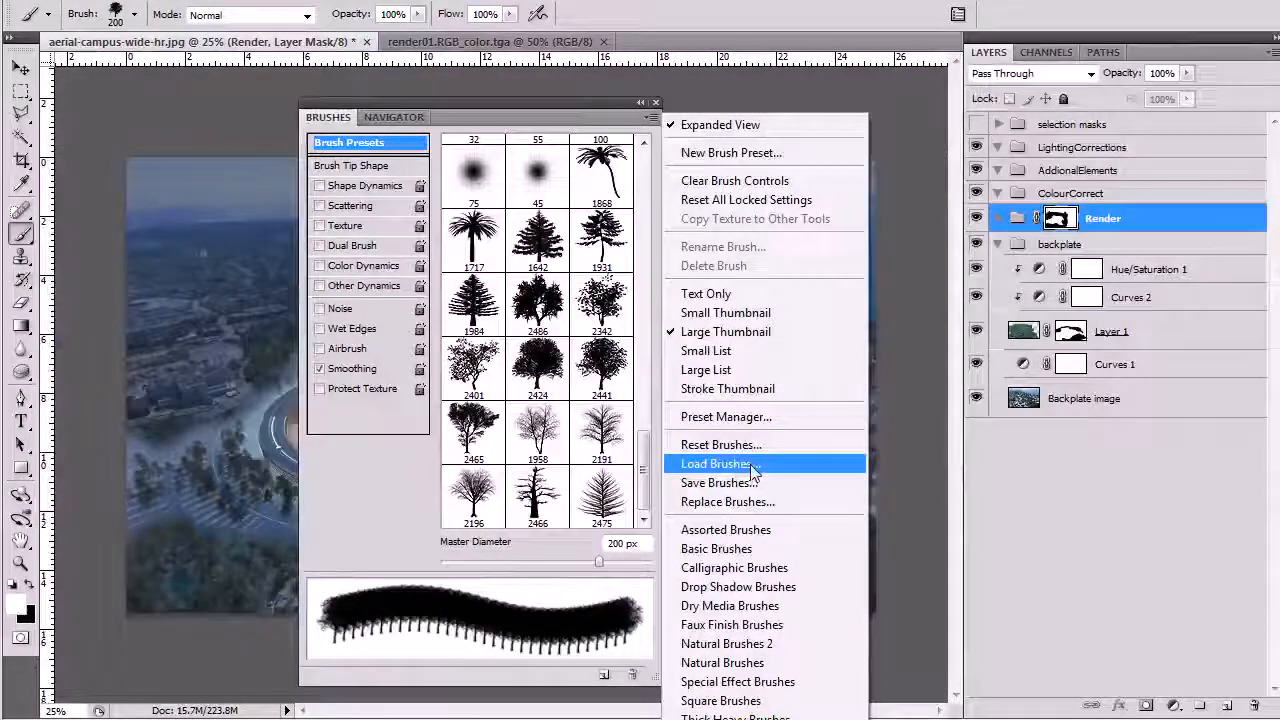
pyautogui.click(750, 465)
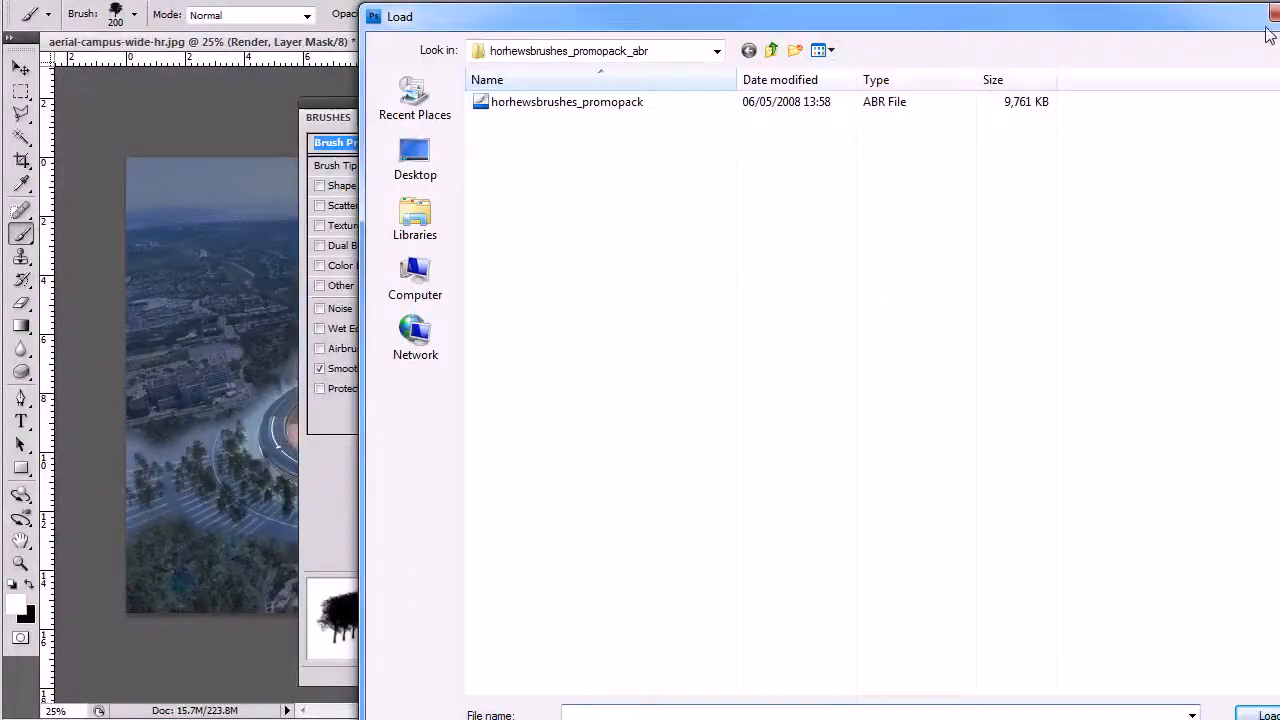
pyautogui.click(1265, 16)
pyautogui.click(650, 117)
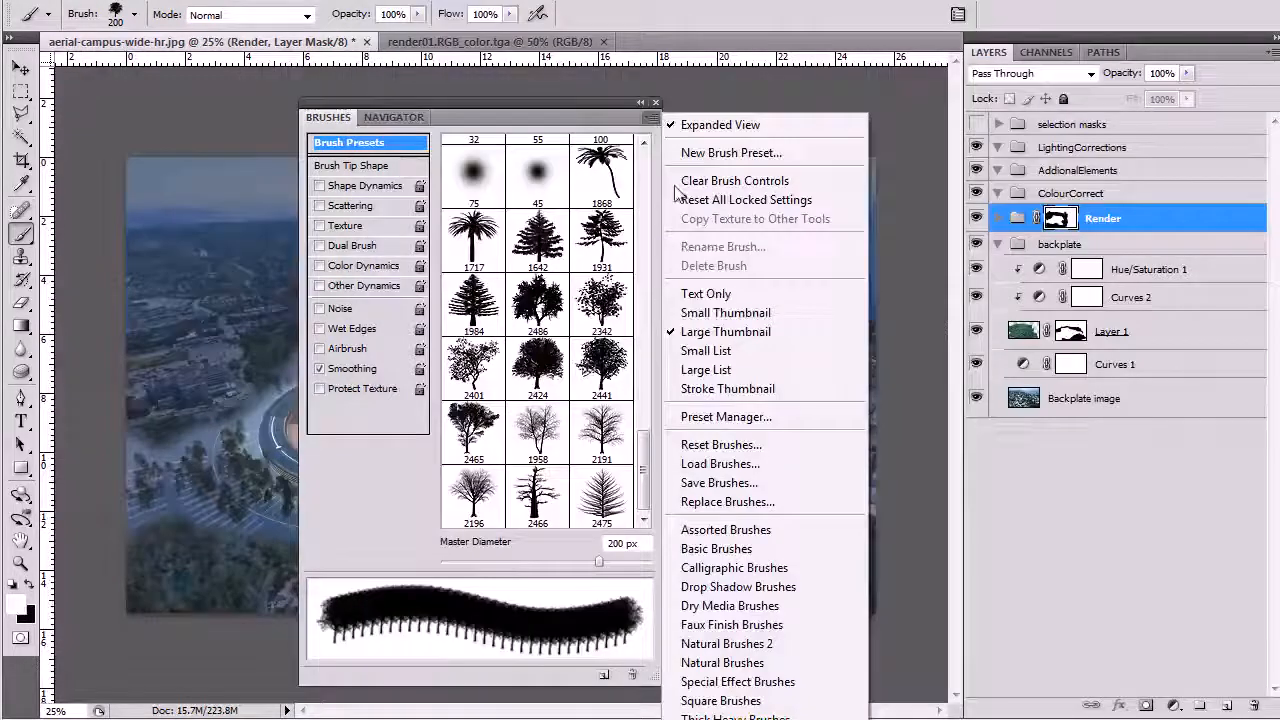
pyautogui.click(594, 122)
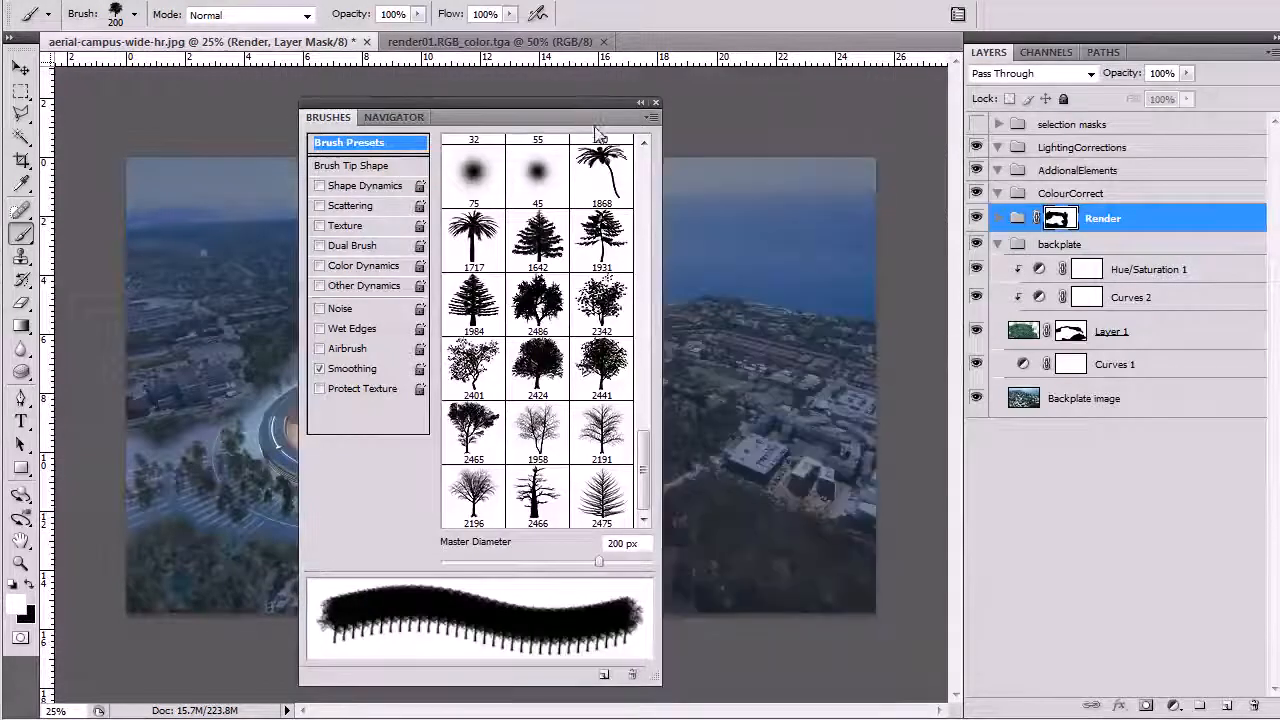
# - Reduce the tree brush's size to 80 px and clear the brush settings off the image
pyautogui.moveTo(596, 122)
pyautogui.mouseDown()
pyautogui.moveTo(20, 180)
pyautogui.moveTo(214, 154)
pyautogui.moveTo(393, 153)
pyautogui.mouseUp()
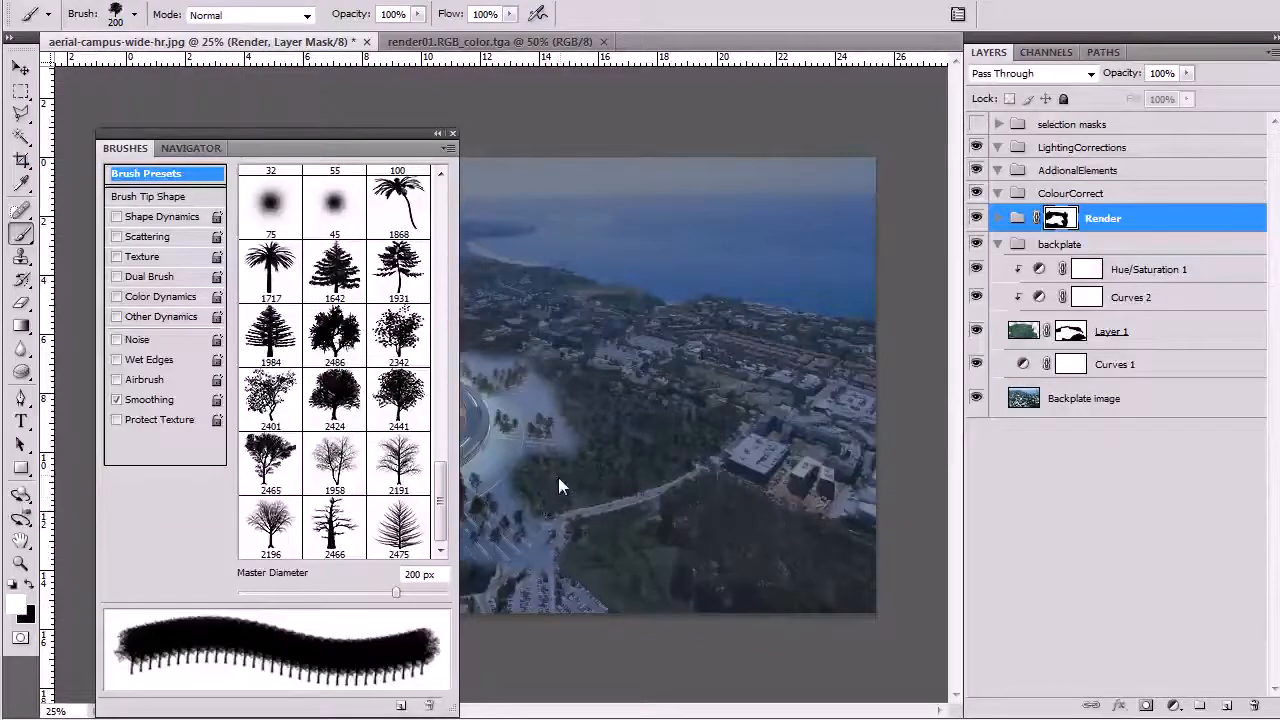
pyautogui.press('[')
pyautogui.press('[')
pyautogui.press('[')
pyautogui.press('[')
pyautogui.press('[')
pyautogui.press('[')
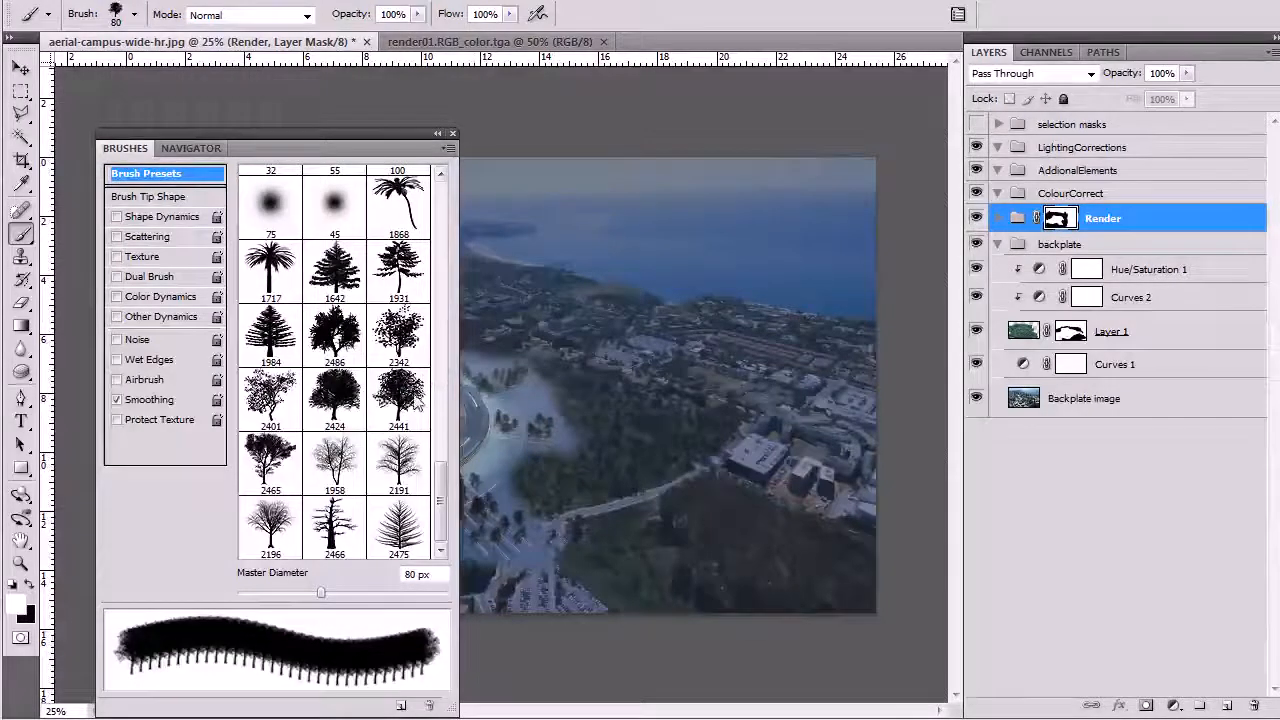
pyautogui.press('F5')
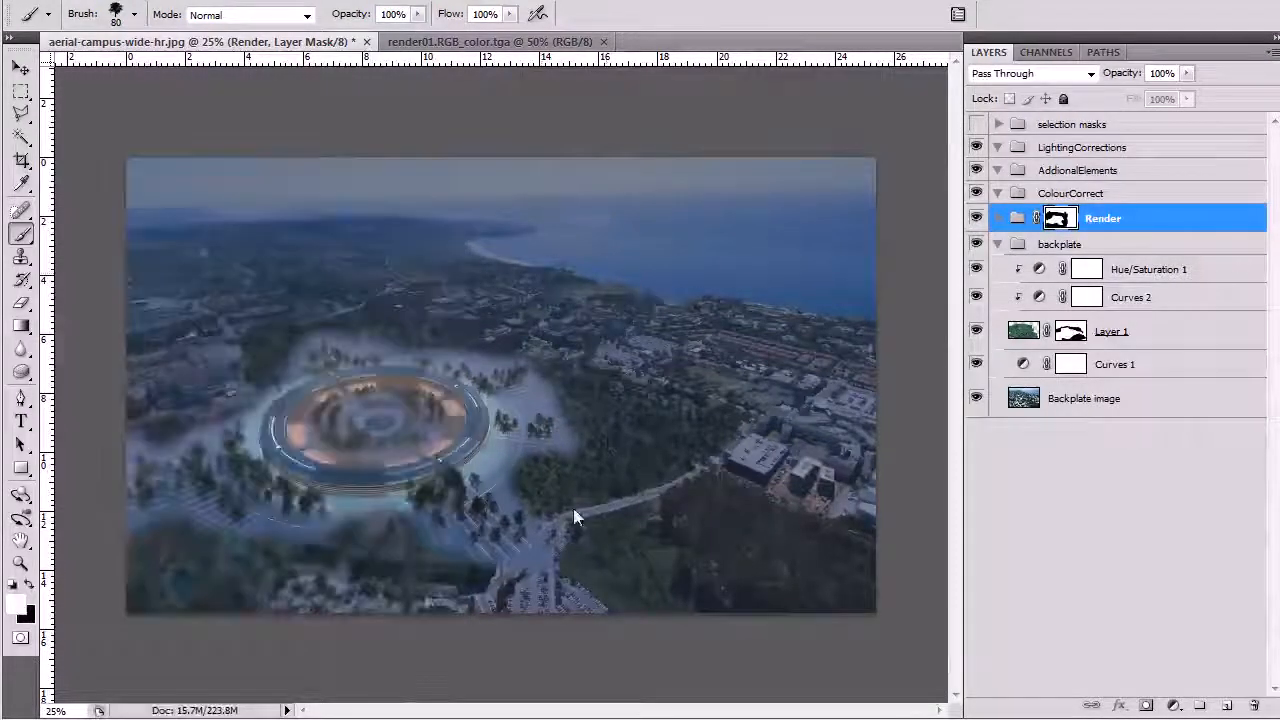
# - Switch the painting colour to black and try a tree-brush stroke on the Render mask at the forest edge right of the ring building
pyautogui.press('z')
pyautogui.click(567, 493)
pyautogui.click(568, 497)
pyautogui.press('b')
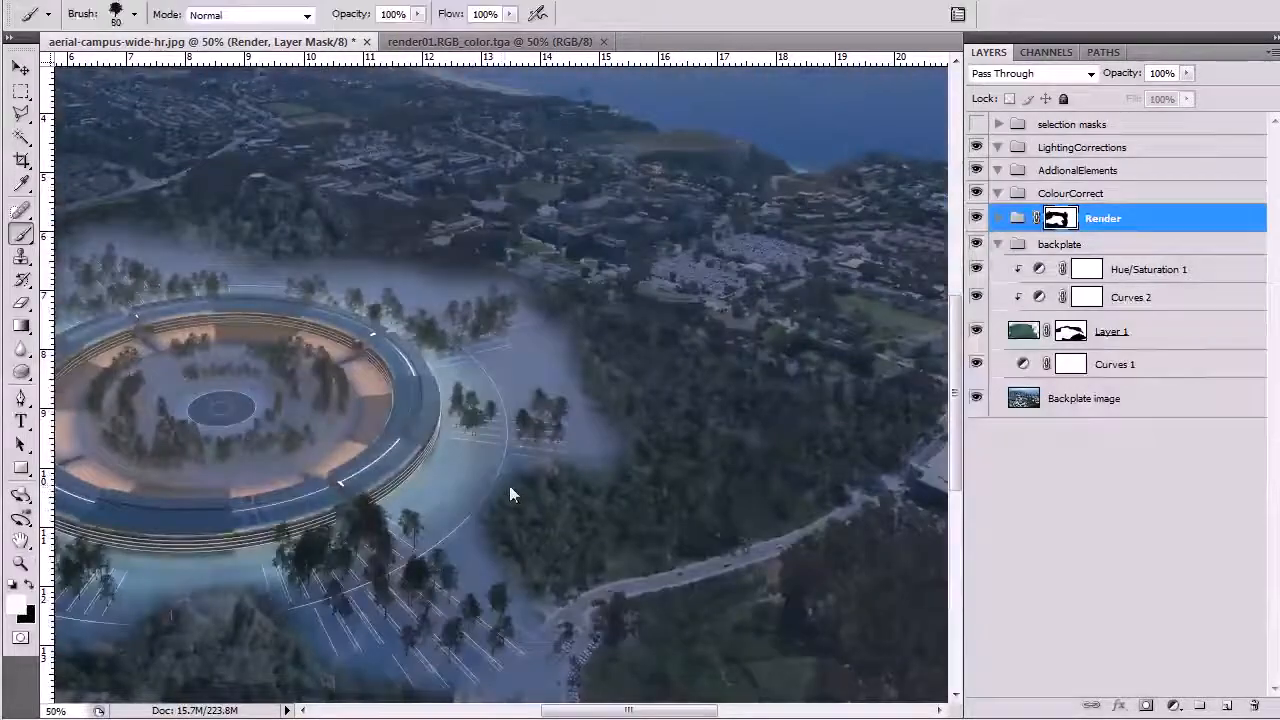
pyautogui.press('x')
pyautogui.moveTo(505, 510)
pyautogui.mouseDown()
pyautogui.moveTo(477, 528)
pyautogui.moveTo(524, 550)
pyautogui.mouseUp()
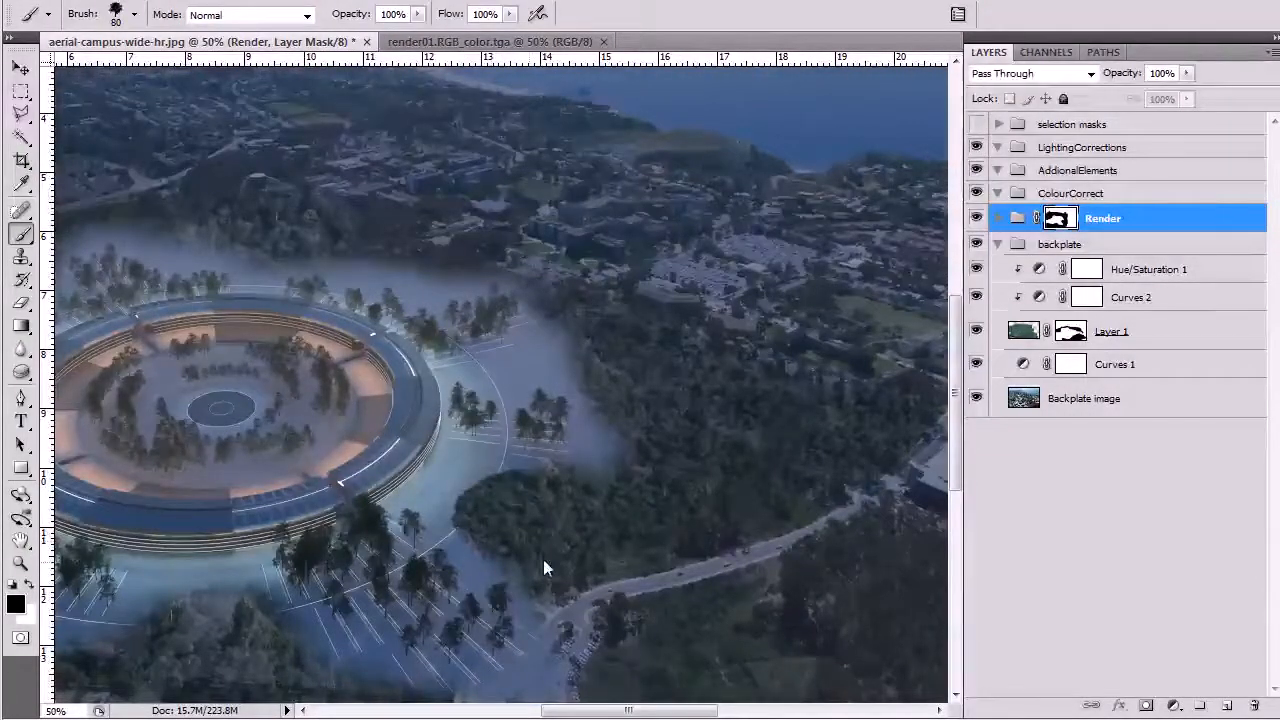
# - Enable Shape Dynamics for the tree brush with 10% size jitter and 5% minimum diameter, and disable Flip Y Jitter
pyautogui.press('F5')
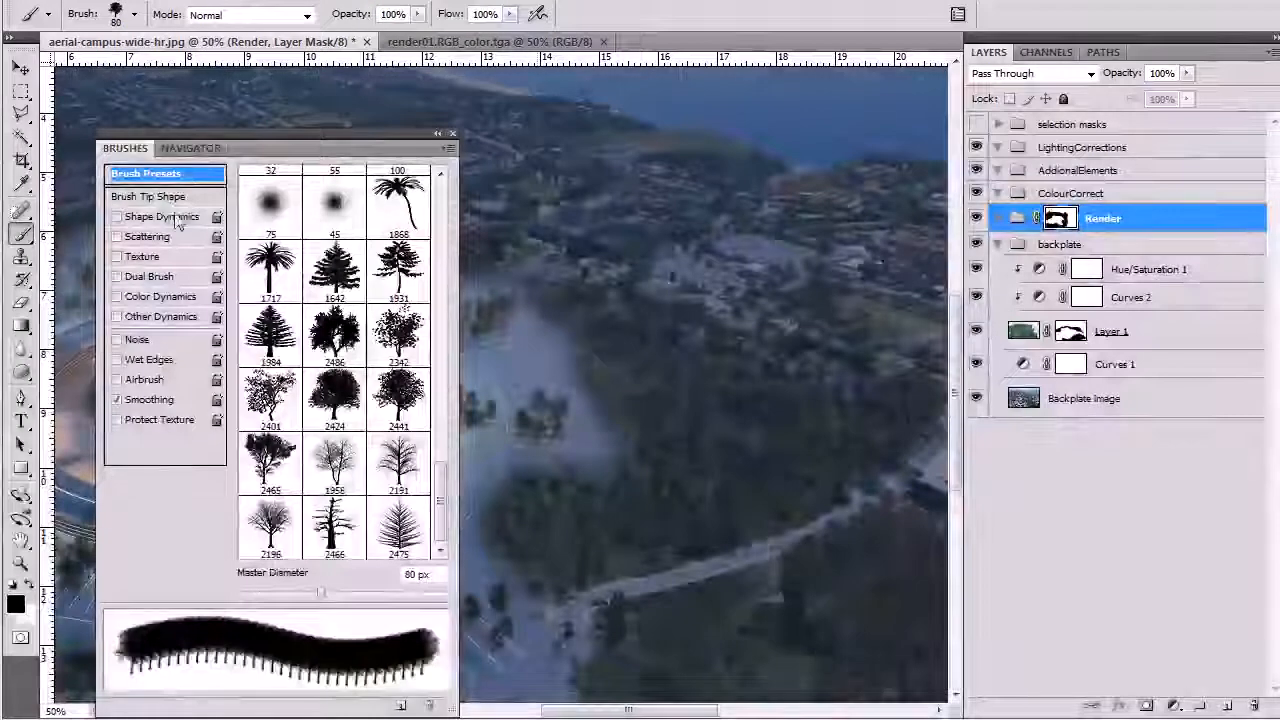
pyautogui.click(180, 218)
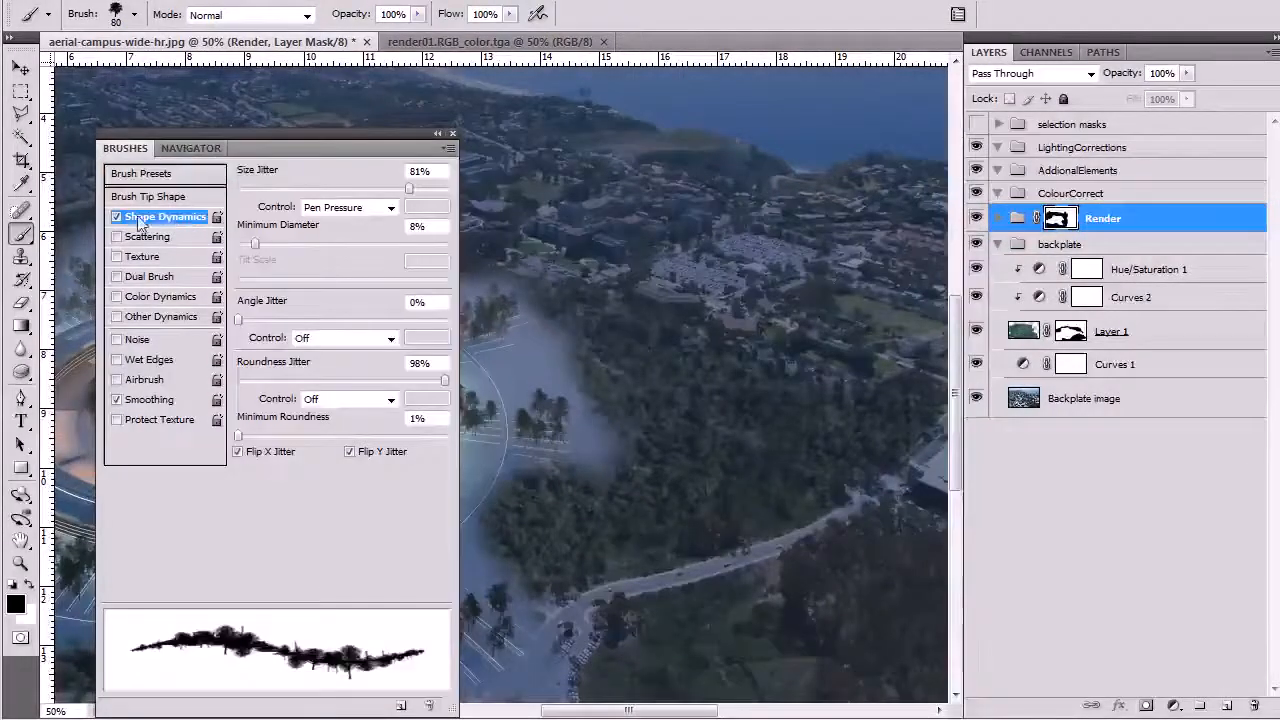
pyautogui.moveTo(288, 188); pyautogui.dragTo(259, 191)
pyautogui.click(366, 210)
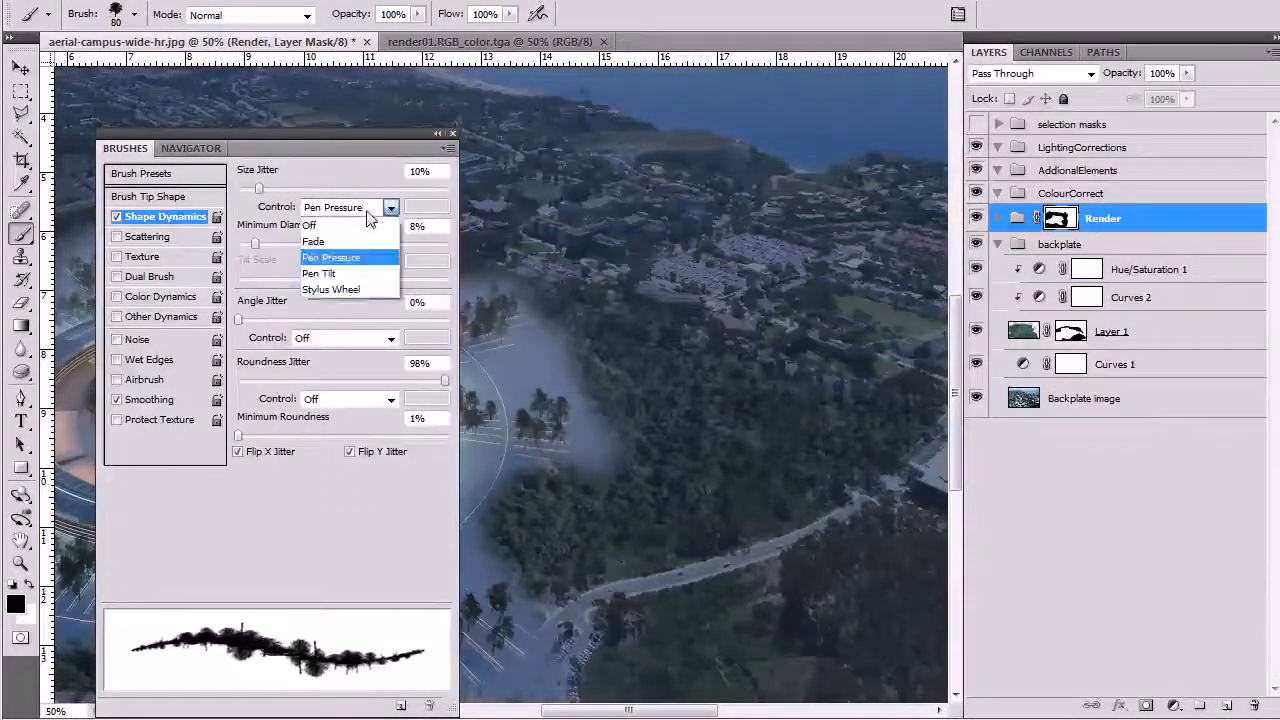
pyautogui.click(364, 209)
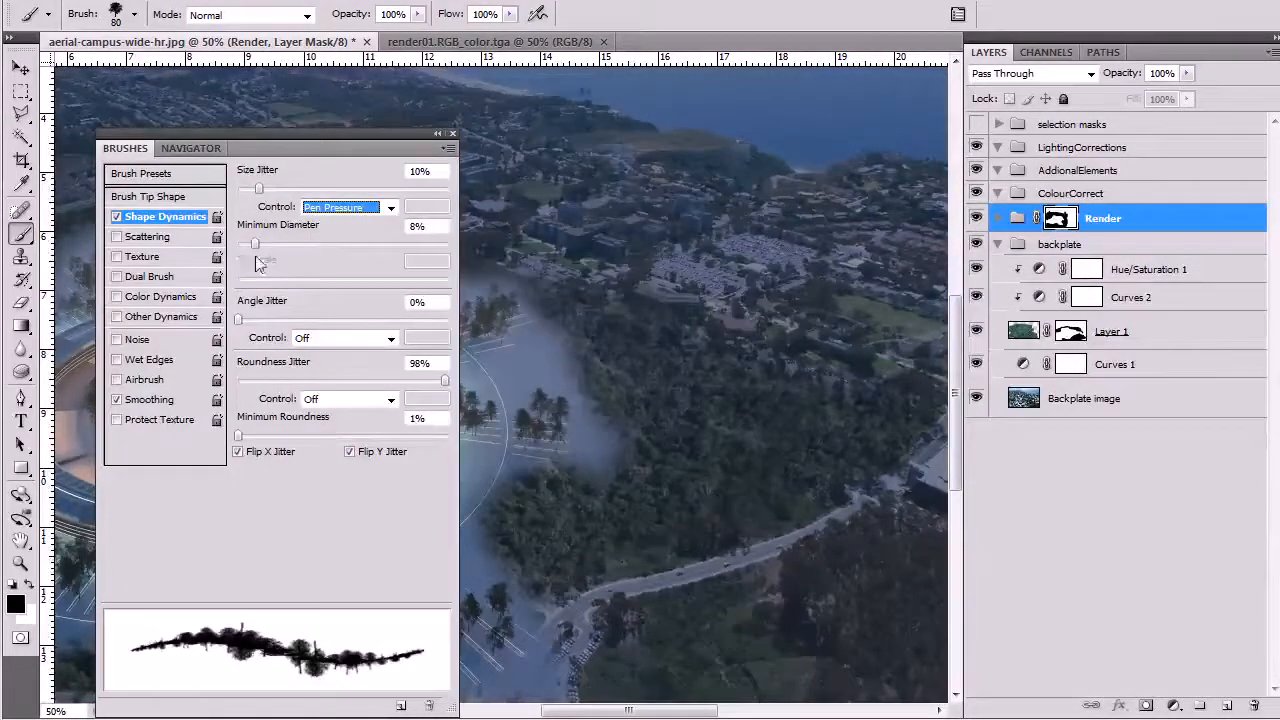
pyautogui.moveTo(253, 246); pyautogui.dragTo(248, 247)
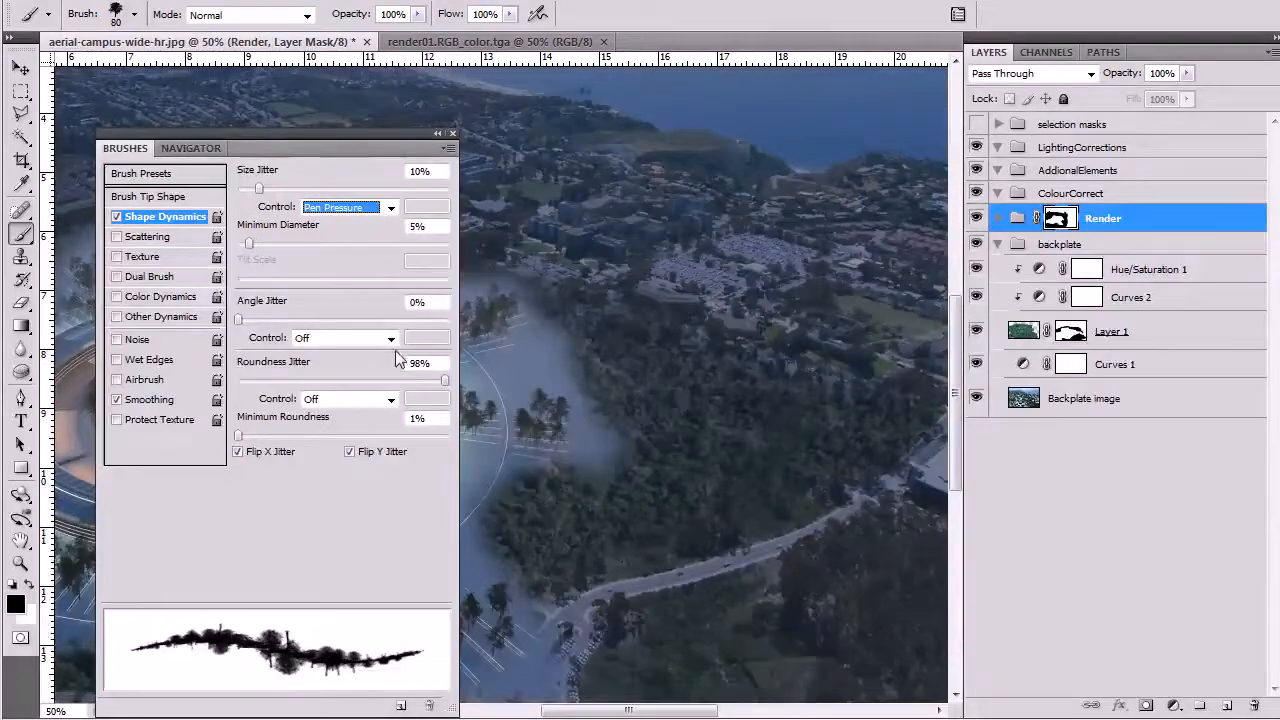
pyautogui.click(348, 451)
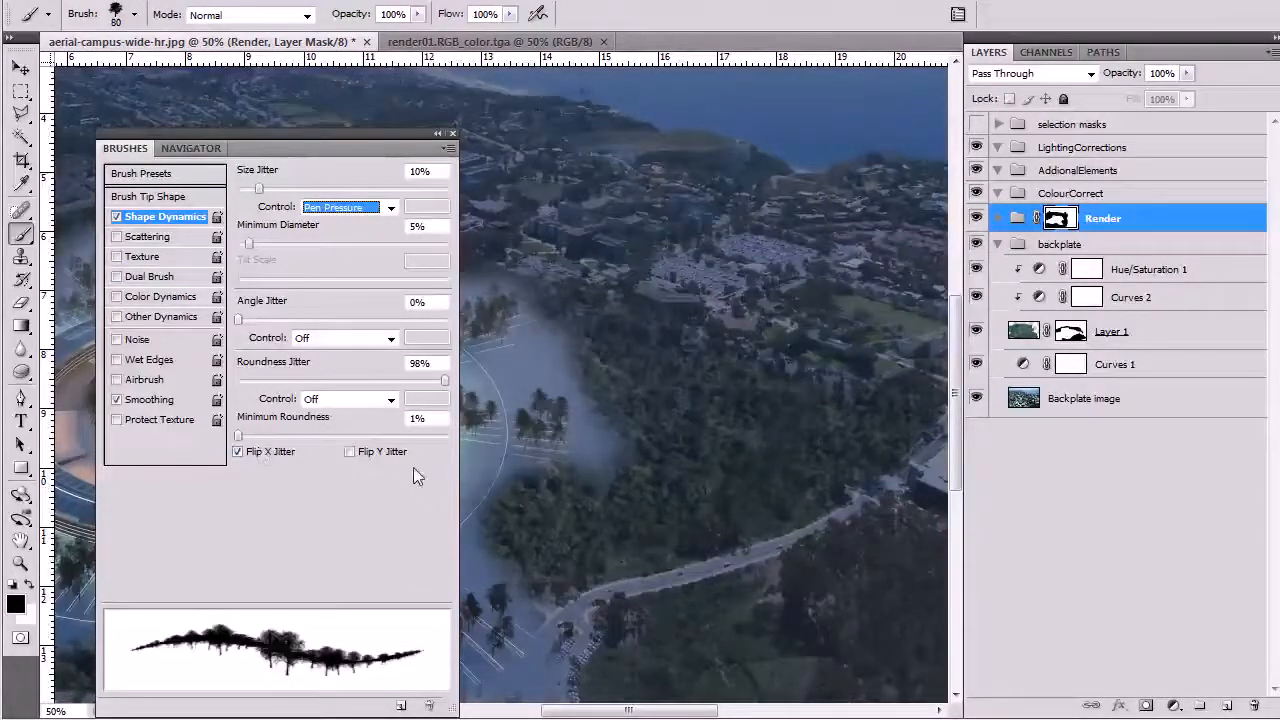
# - Set the brush's size jitter to 8% with its control Off, minimum diameter to 0% and roundness jitter to 46%
pyautogui.moveTo(258, 189)
pyautogui.mouseDown()
pyautogui.moveTo(232, 192)
pyautogui.moveTo(255, 192)
pyautogui.mouseUp()
pyautogui.click(390, 207)
pyautogui.click(360, 223)
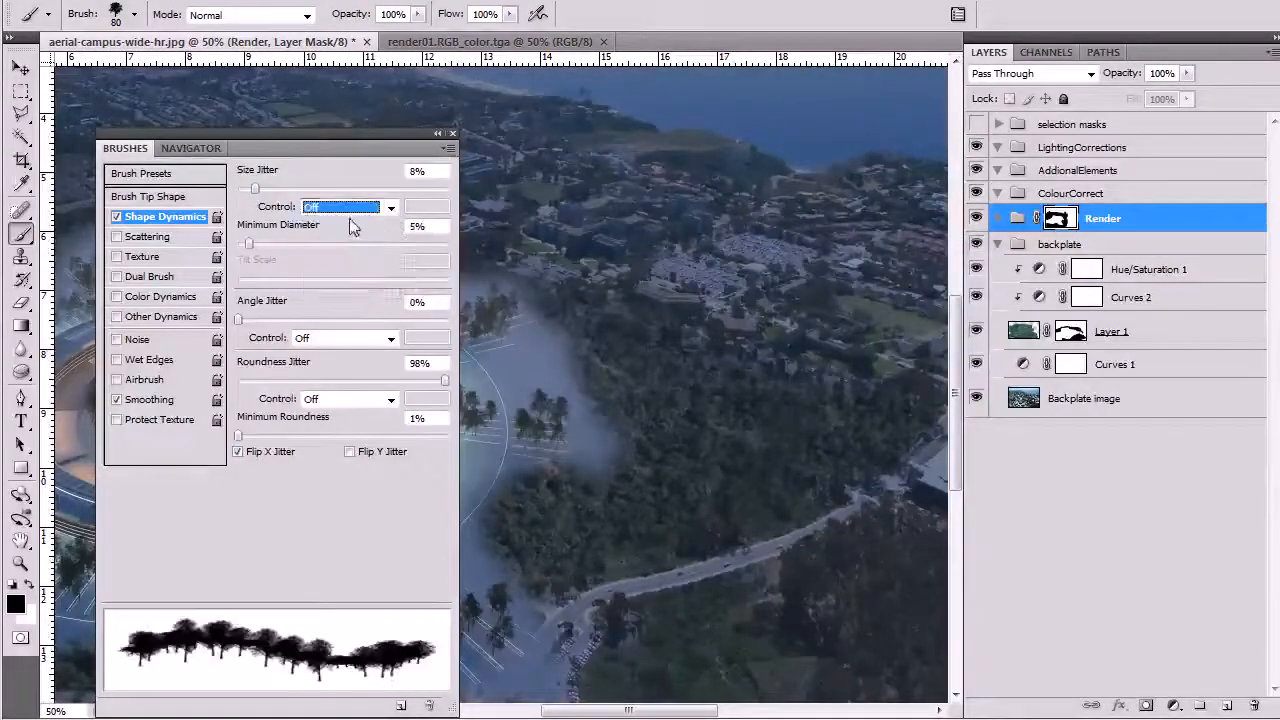
pyautogui.moveTo(249, 244); pyautogui.dragTo(243, 248)
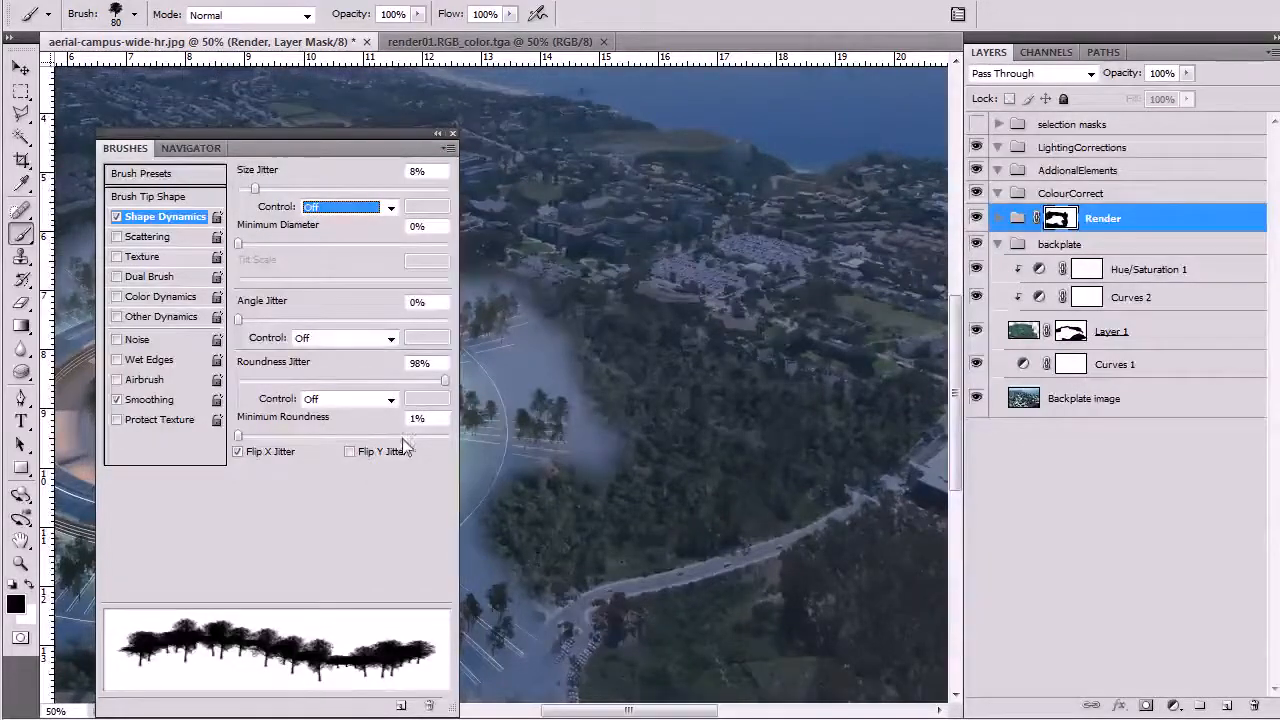
pyautogui.moveTo(435, 393)
pyautogui.mouseDown()
pyautogui.moveTo(175, 400)
pyautogui.moveTo(337, 390)
pyautogui.mouseUp()
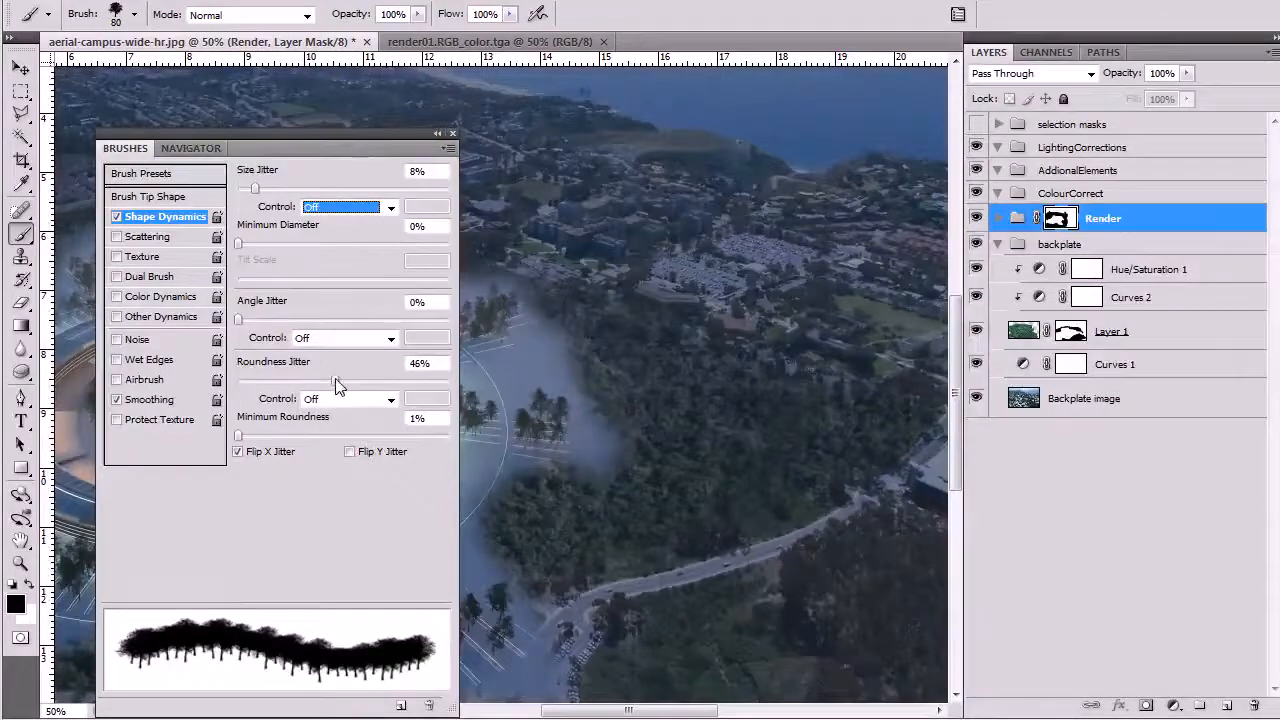
# - Set the tree brush's spacing to 59%, minimum roundness to 4% and angle jitter to 3%
pyautogui.click(168, 197)
pyautogui.moveTo(278, 594)
pyautogui.mouseDown()
pyautogui.moveTo(310, 598)
pyautogui.moveTo(298, 593)
pyautogui.mouseUp()
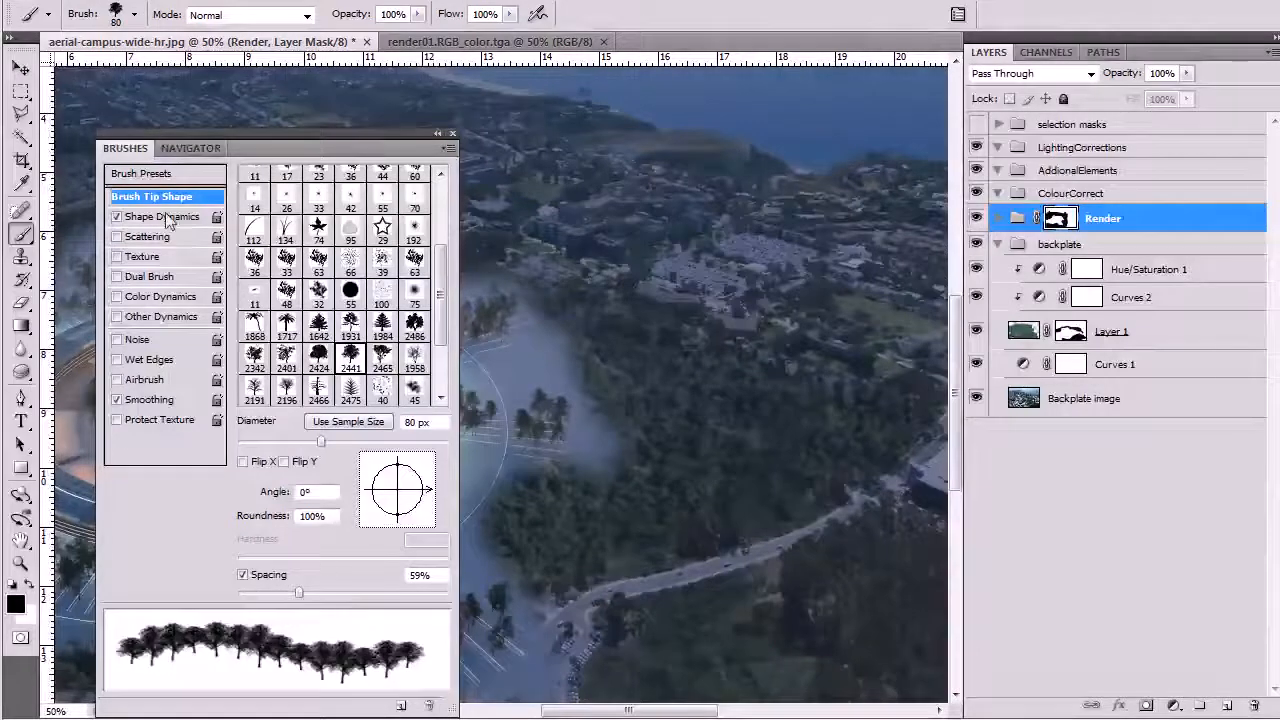
pyautogui.click(168, 218)
pyautogui.moveTo(280, 438)
pyautogui.mouseDown()
pyautogui.moveTo(457, 433)
pyautogui.moveTo(245, 437)
pyautogui.mouseUp()
pyautogui.moveTo(256, 318); pyautogui.dragTo(244, 320)
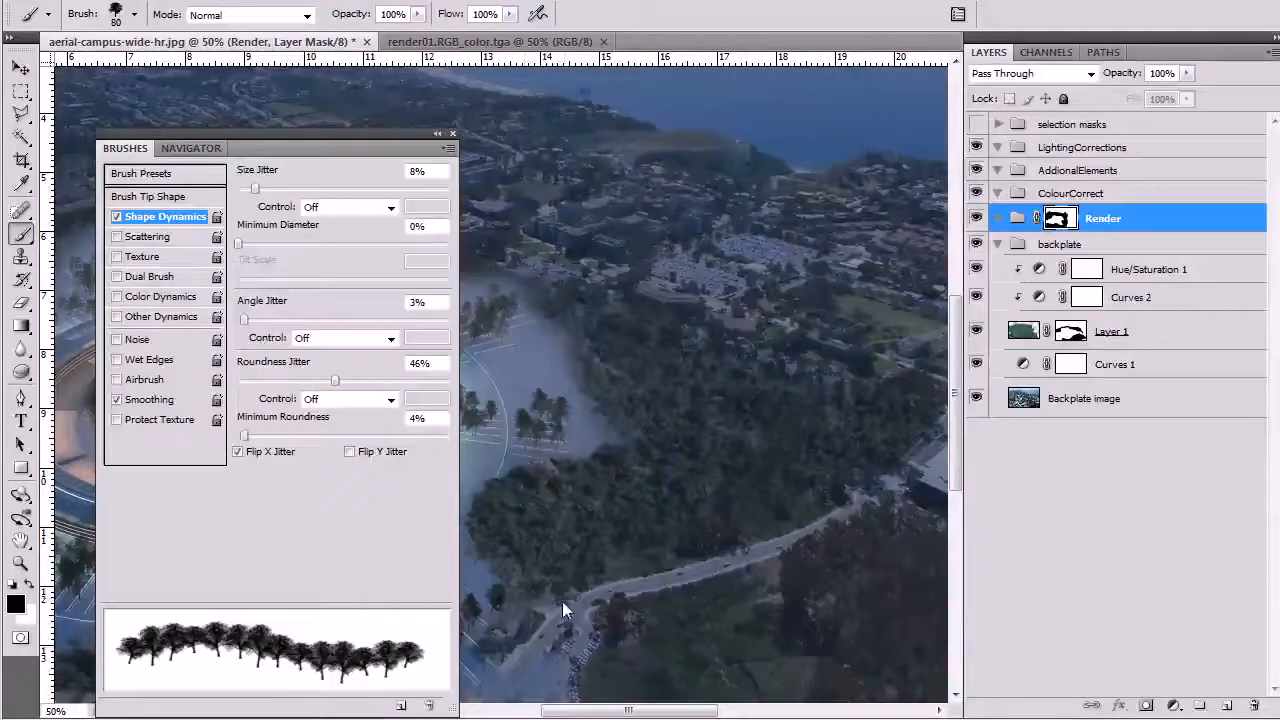
# - Paint black tree shapes on the Render mask along the forest edge around the parking area at the building's lower right
pyautogui.moveTo(562, 601); pyautogui.dragTo(808, 451)
pyautogui.moveTo(628, 522)
pyautogui.mouseDown()
pyautogui.moveTo(603, 540)
pyautogui.moveTo(658, 559)
pyautogui.moveTo(715, 525)
pyautogui.mouseUp()
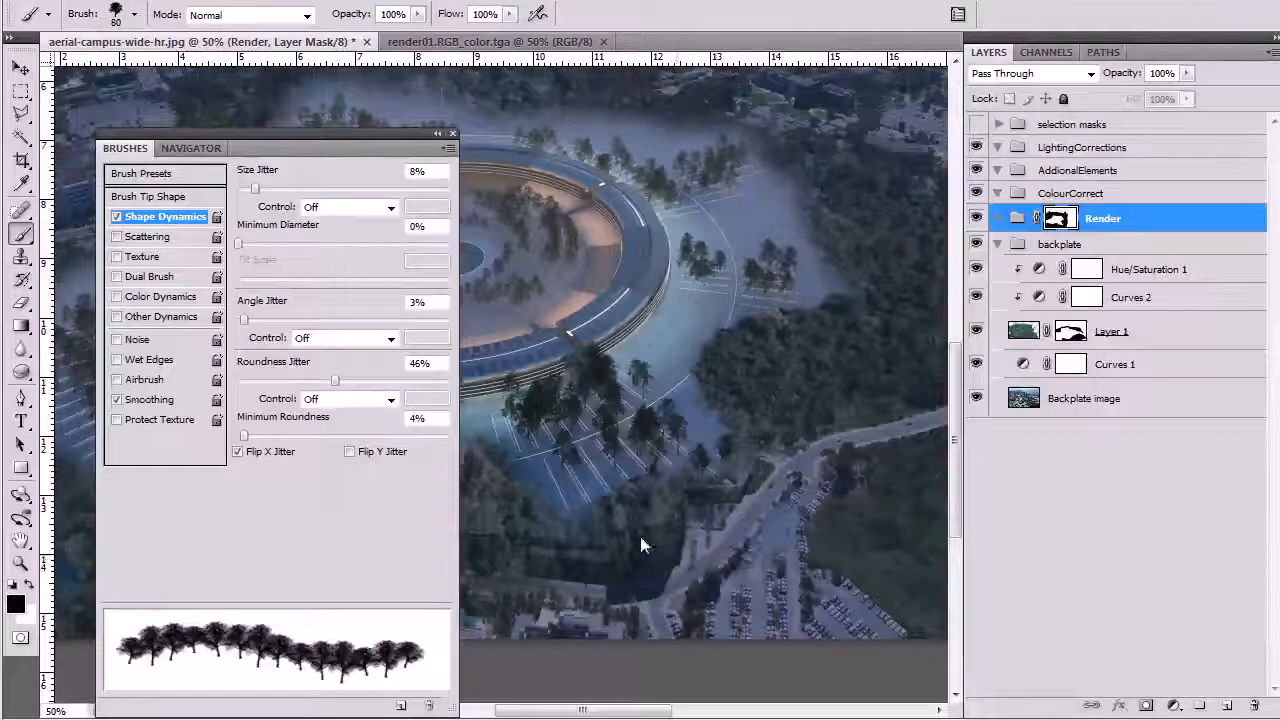
pyautogui.click(607, 481)
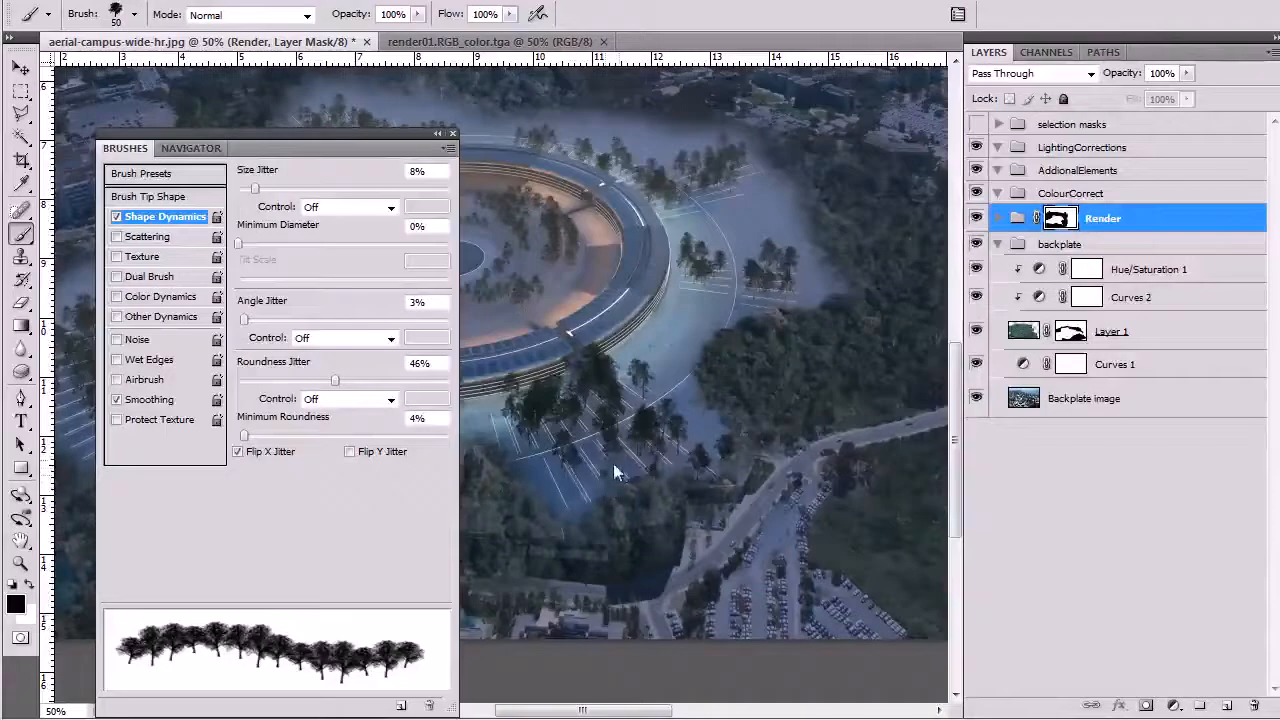
pyautogui.click(623, 463)
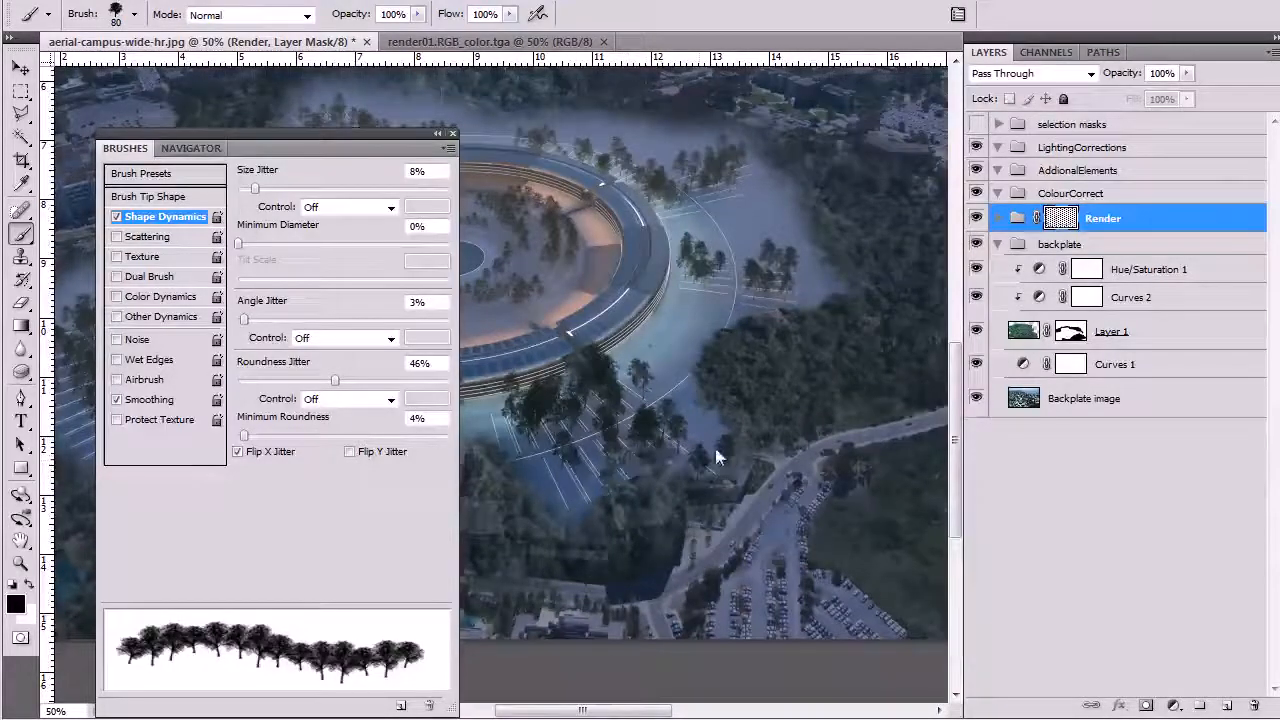
pyautogui.click(733, 411)
pyautogui.click(674, 450)
pyautogui.moveTo(692, 477); pyautogui.dragTo(819, 462)
pyautogui.click(686, 485)
pyautogui.click(669, 468)
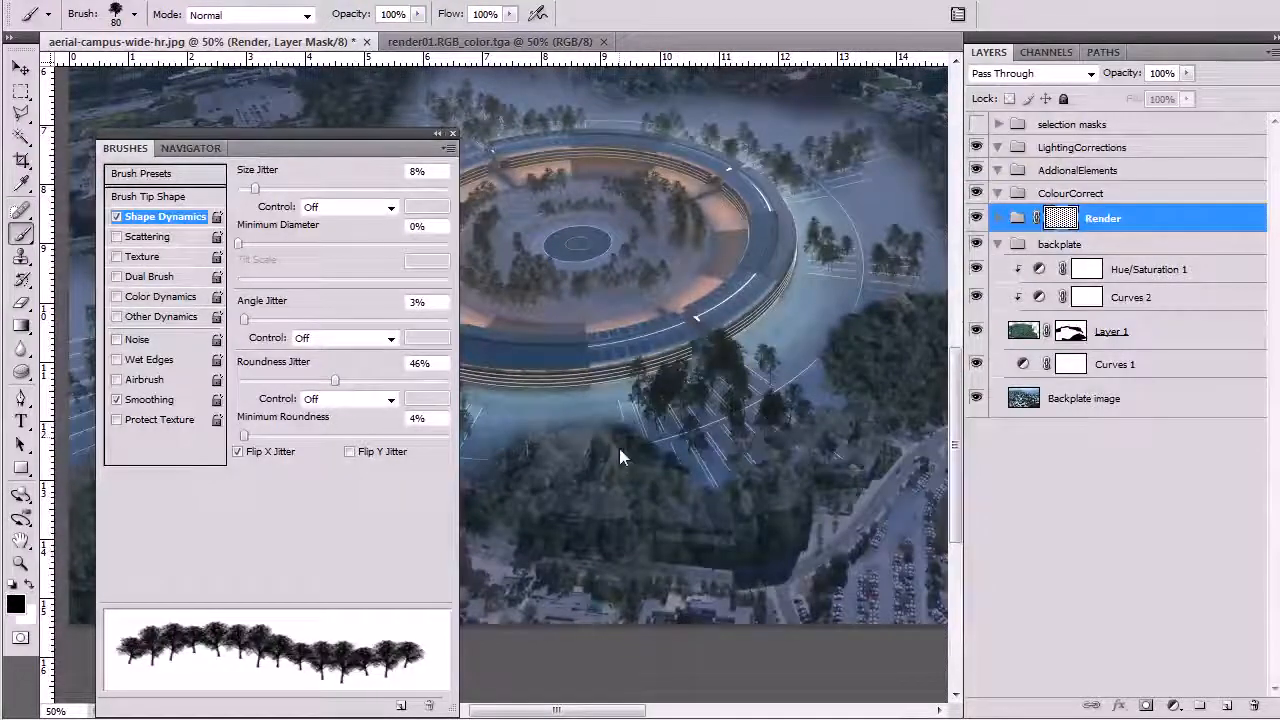
# - Paint tree shapes on the Render mask to break up the forest edge directly in front of the ring building
pyautogui.moveTo(543, 455); pyautogui.dragTo(685, 460)
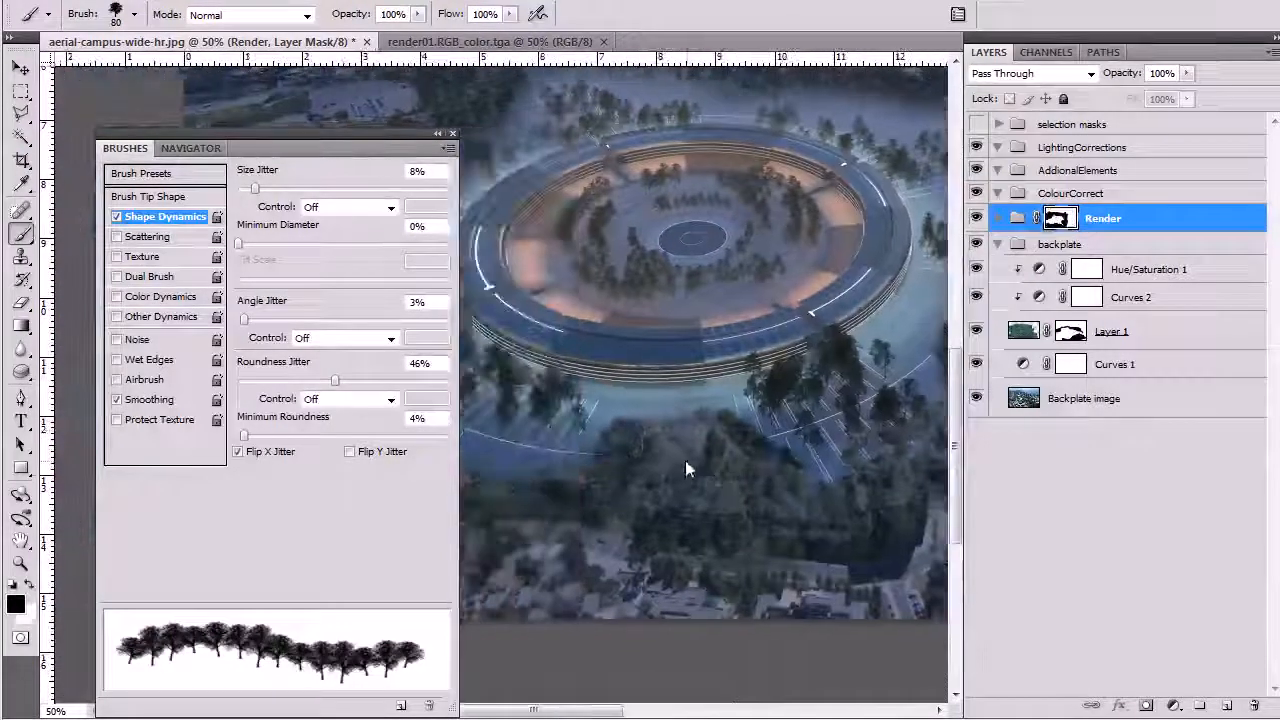
pyautogui.click(565, 458)
pyautogui.click(651, 418)
pyautogui.moveTo(684, 457); pyautogui.dragTo(710, 445)
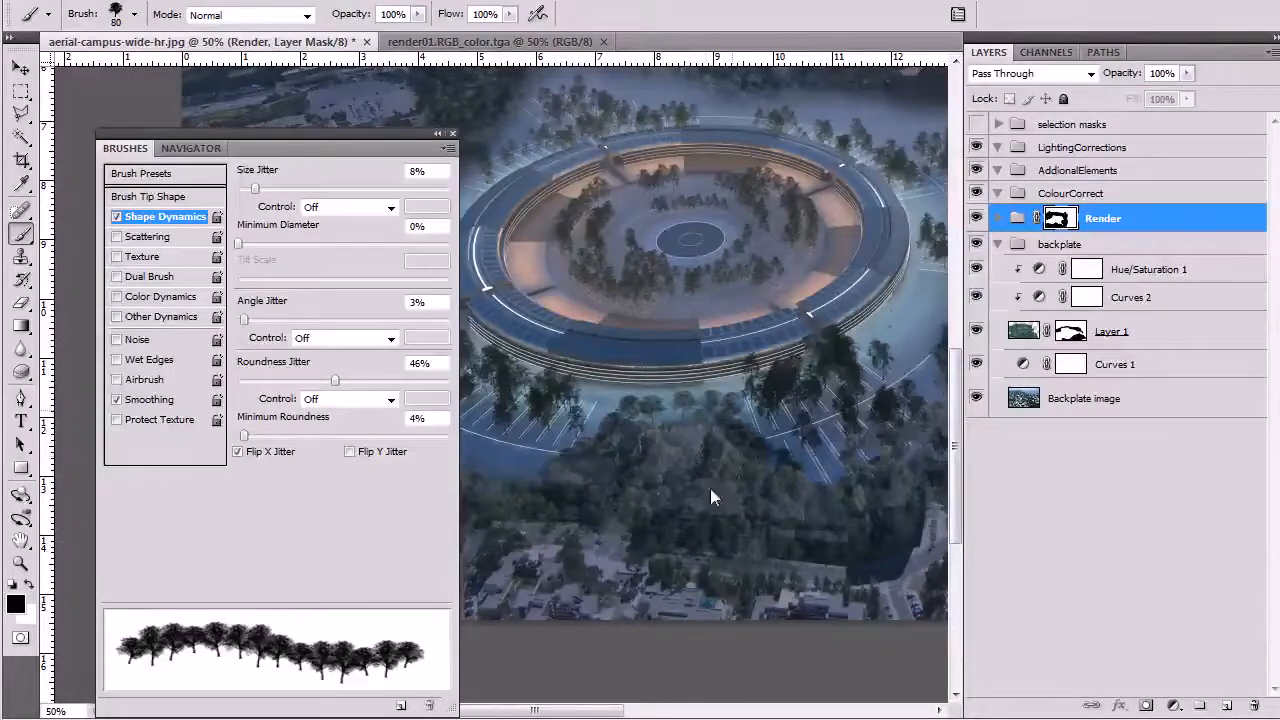
# - Paint tree shapes on the Render mask along the boundary between the forest and the parking rows at the building's lower left
pyautogui.moveTo(577, 540); pyautogui.dragTo(646, 543)
pyautogui.moveTo(660, 468)
pyautogui.mouseDown()
pyautogui.moveTo(621, 438)
pyautogui.moveTo(607, 470)
pyautogui.moveTo(593, 437)
pyautogui.moveTo(581, 476)
pyautogui.moveTo(577, 452)
pyautogui.moveTo(603, 416)
pyautogui.mouseUp()
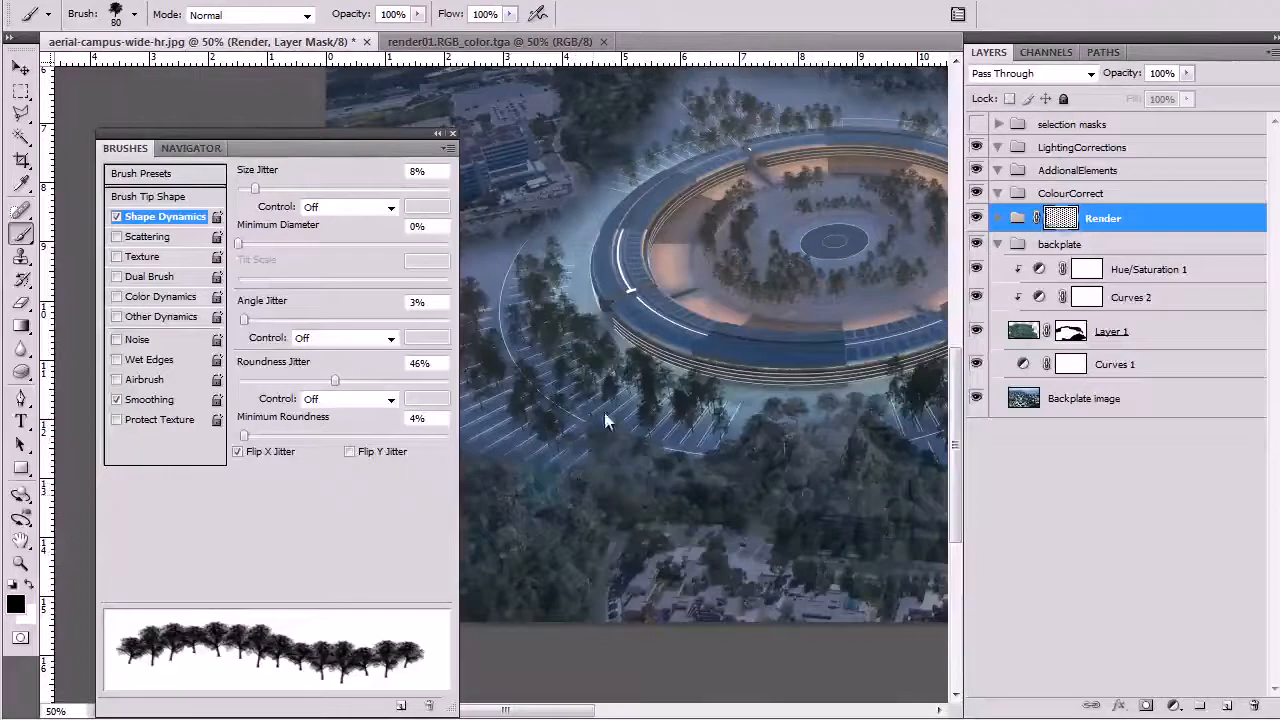
pyautogui.moveTo(645, 490)
pyautogui.mouseDown()
pyautogui.moveTo(721, 484)
pyautogui.moveTo(611, 439)
pyautogui.mouseUp()
pyautogui.moveTo(724, 456)
pyautogui.mouseDown()
pyautogui.moveTo(721, 420)
pyautogui.moveTo(736, 403)
pyautogui.moveTo(674, 413)
pyautogui.moveTo(653, 361)
pyautogui.moveTo(625, 383)
pyautogui.moveTo(664, 359)
pyautogui.moveTo(643, 369)
pyautogui.moveTo(631, 329)
pyautogui.moveTo(648, 380)
pyautogui.moveTo(661, 350)
pyautogui.mouseUp()
# - Mask in 50 px trees among the parking rows beside the building's lower left, and 80 px trees along the forest edge below
pyautogui.press('[')
pyautogui.press('[')
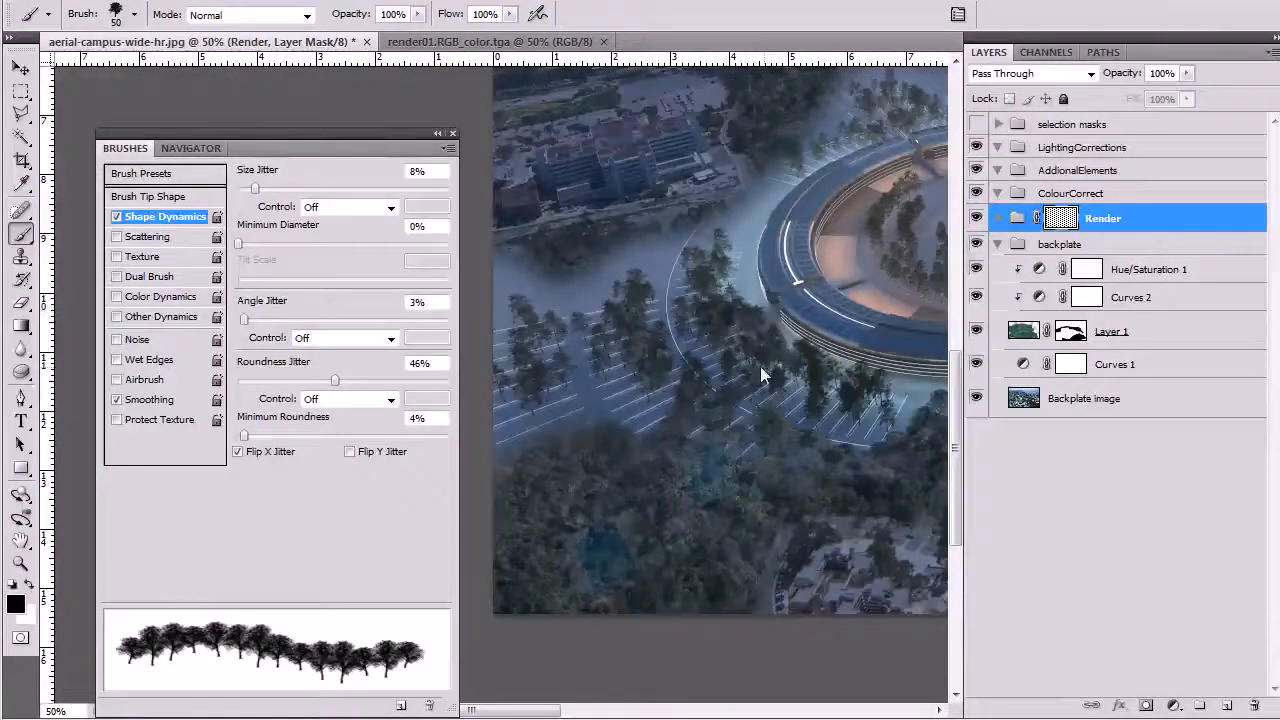
pyautogui.click(812, 368)
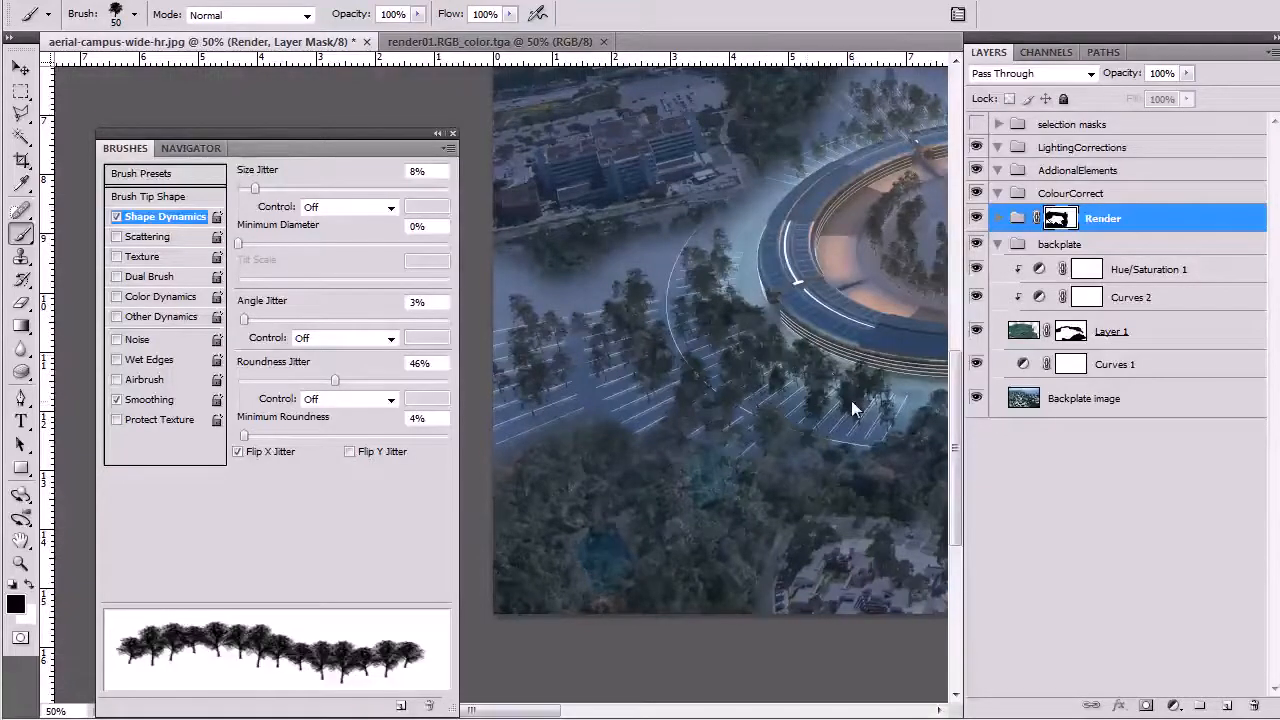
pyautogui.press(']')
pyautogui.click(637, 425)
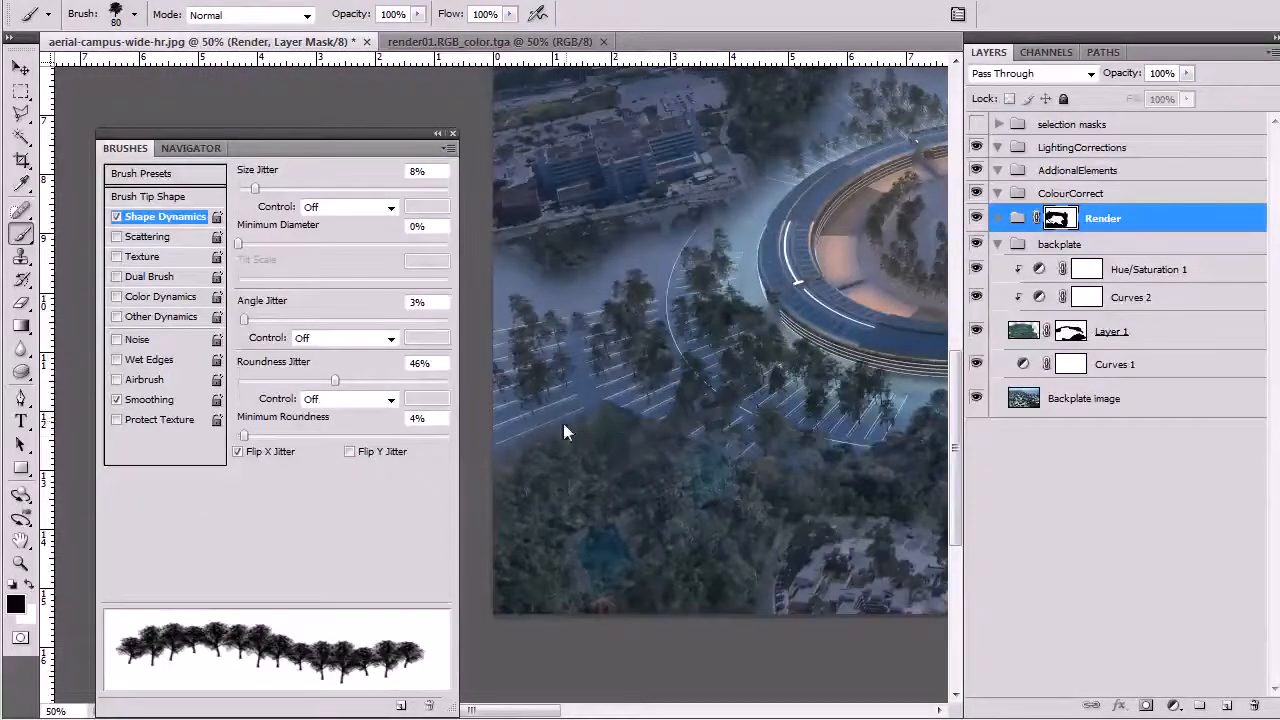
pyautogui.moveTo(833, 456)
pyautogui.mouseDown()
pyautogui.moveTo(548, 556)
pyautogui.moveTo(750, 515)
pyautogui.mouseUp()
# - Hide the brush settings and paint tree shapes on the Render mask over the soft paved edge right of the ring building
pyautogui.click(453, 134)
pyautogui.moveTo(674, 430); pyautogui.dragTo(335, 475)
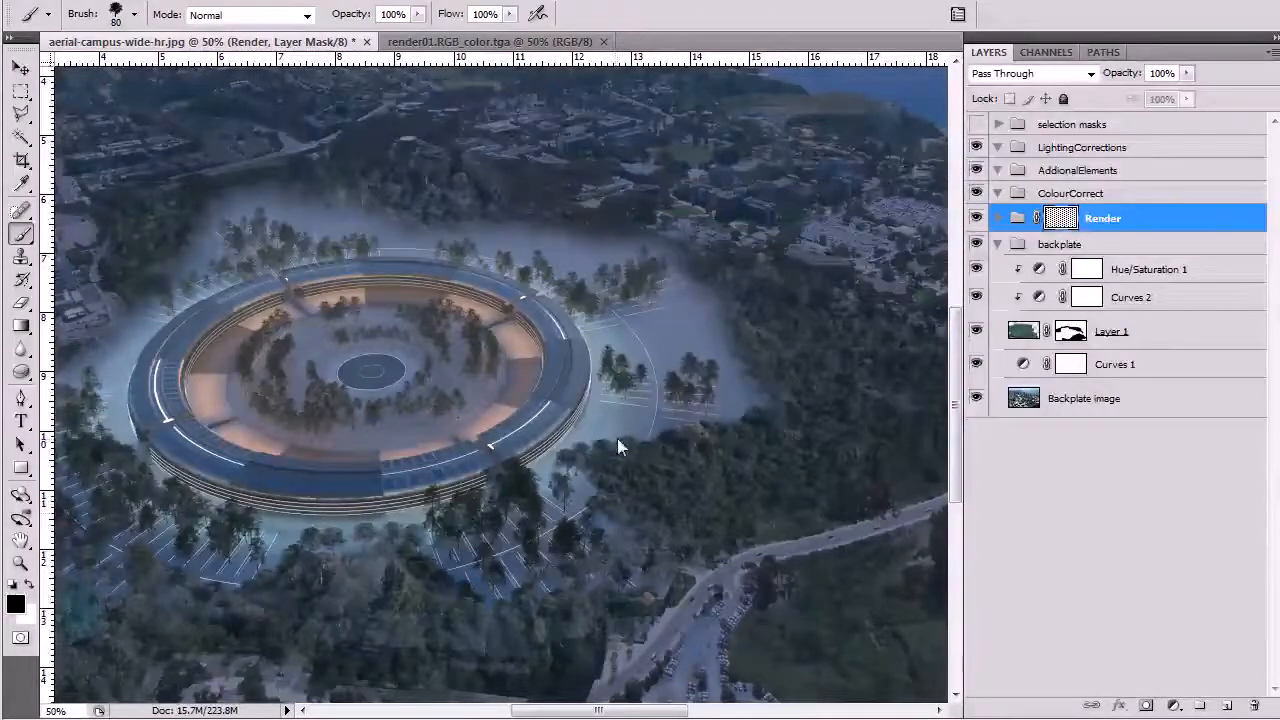
pyautogui.moveTo(617, 422)
pyautogui.mouseDown()
pyautogui.moveTo(655, 448)
pyautogui.moveTo(699, 426)
pyautogui.moveTo(785, 413)
pyautogui.mouseUp()
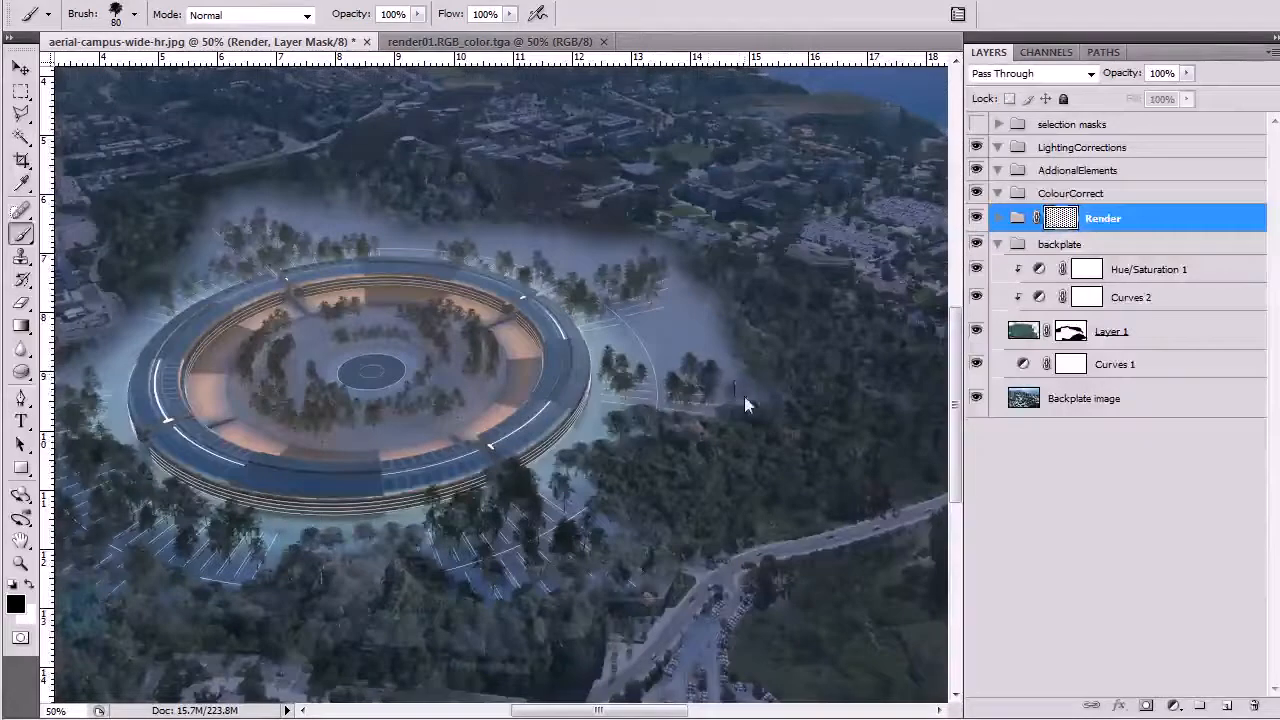
pyautogui.moveTo(718, 381)
pyautogui.mouseDown()
pyautogui.moveTo(742, 352)
pyautogui.moveTo(705, 337)
pyautogui.moveTo(690, 347)
pyautogui.moveTo(715, 335)
pyautogui.moveTo(702, 327)
pyautogui.moveTo(651, 327)
pyautogui.moveTo(711, 308)
pyautogui.moveTo(690, 281)
pyautogui.moveTo(669, 355)
pyautogui.moveTo(752, 337)
pyautogui.moveTo(698, 266)
pyautogui.moveTo(628, 246)
pyautogui.mouseUp()
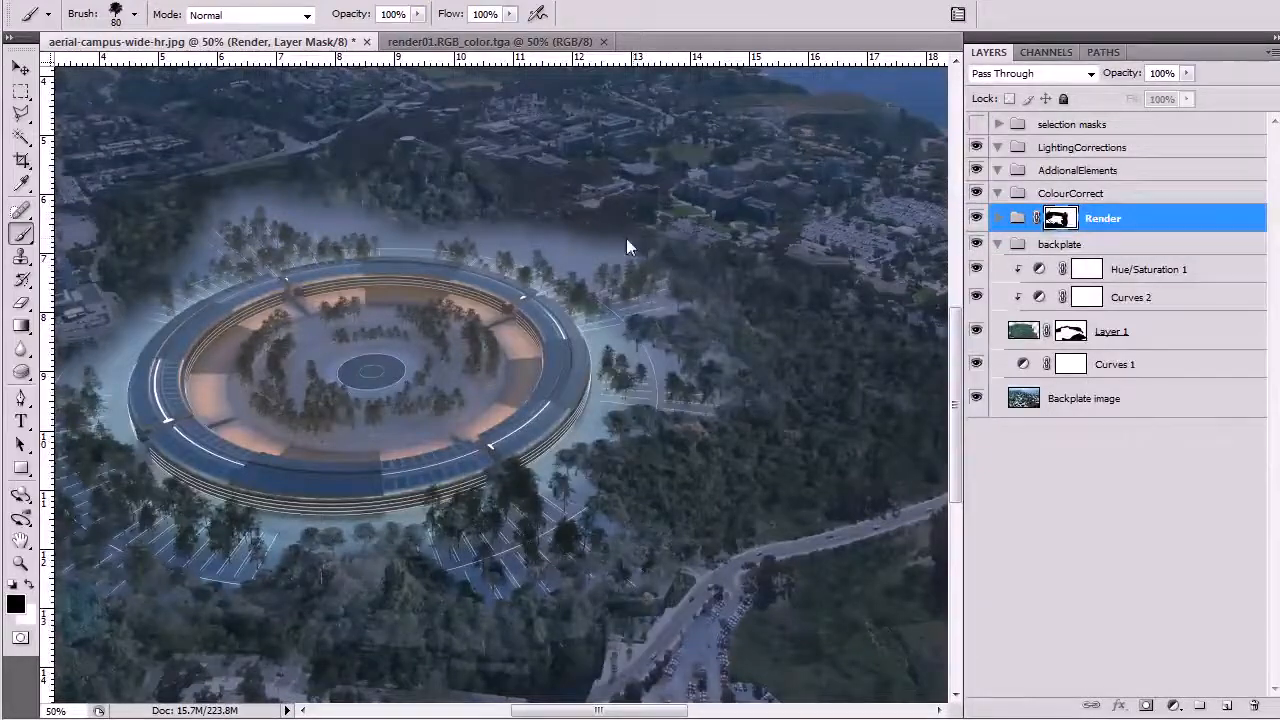
# - Reduce the brush to 50 px and paint smaller trees on the Render mask along the hazy edge behind the ring building
pyautogui.press('[')
pyautogui.press('[')
pyautogui.press('[')
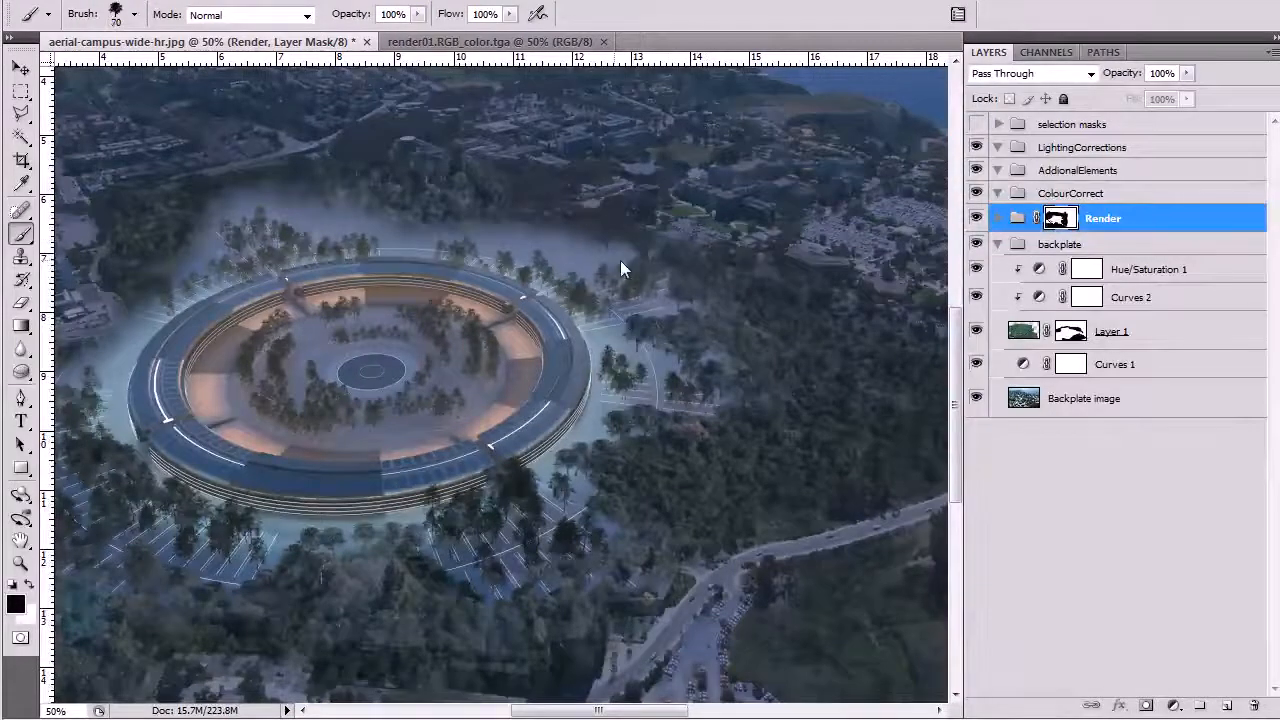
pyautogui.moveTo(556, 241)
pyautogui.mouseDown()
pyautogui.moveTo(450, 225)
pyautogui.moveTo(607, 226)
pyautogui.moveTo(579, 239)
pyautogui.moveTo(482, 238)
pyautogui.mouseUp()
pyautogui.moveTo(558, 252); pyautogui.dragTo(645, 241)
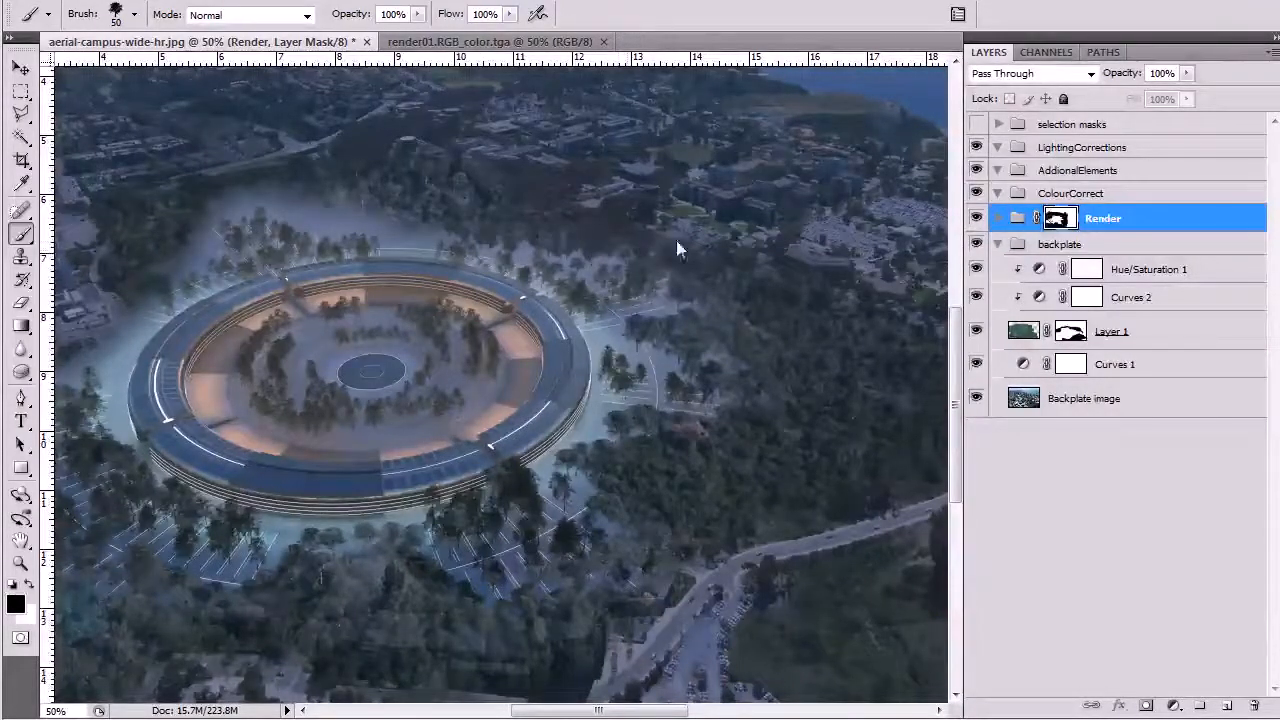
pyautogui.moveTo(491, 232); pyautogui.dragTo(354, 226)
pyautogui.moveTo(321, 186)
pyautogui.mouseDown()
pyautogui.moveTo(273, 213)
pyautogui.moveTo(306, 185)
pyautogui.moveTo(250, 193)
pyautogui.moveTo(223, 232)
pyautogui.moveTo(292, 197)
pyautogui.moveTo(282, 218)
pyautogui.moveTo(154, 291)
pyautogui.mouseUp()
# - Enlarge the tree brush to 80 px and paint trees on the Render mask over the hazy ground left of the ring building
pyautogui.press(']')
pyautogui.press(']')
pyautogui.press(']')
pyautogui.moveTo(177, 360); pyautogui.dragTo(359, 336)
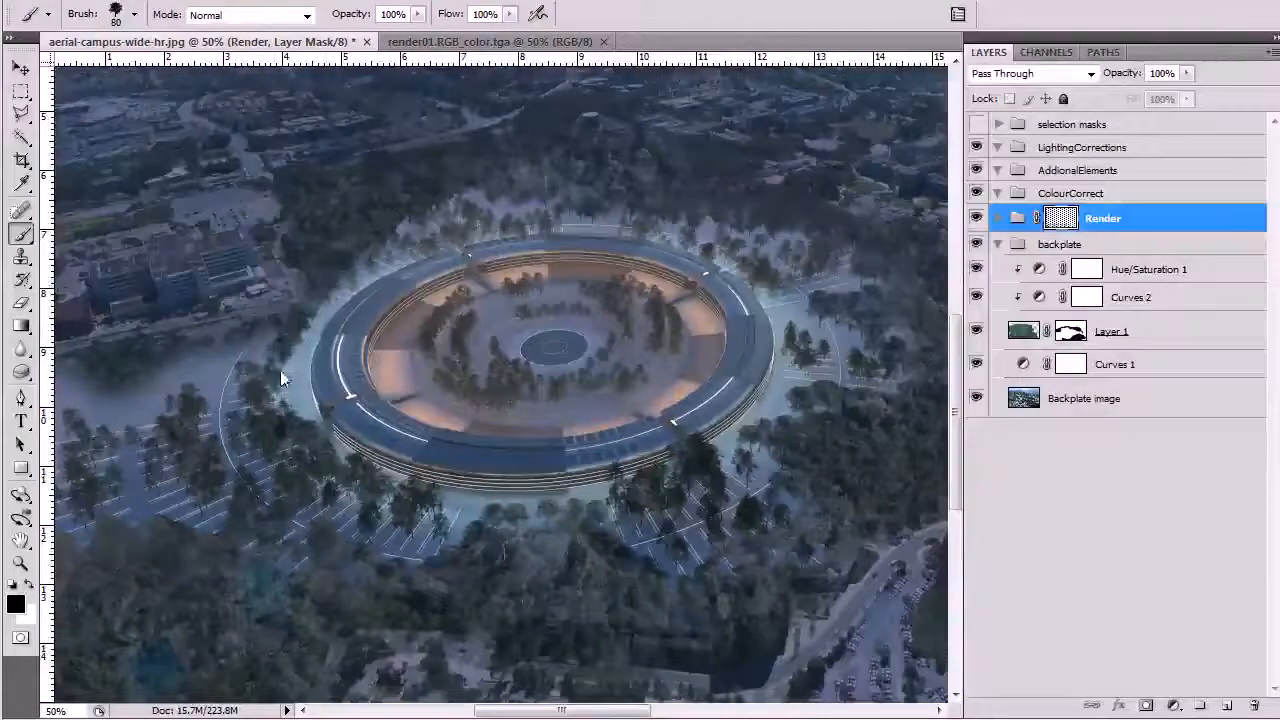
pyautogui.moveTo(168, 369)
pyautogui.mouseDown()
pyautogui.moveTo(198, 409)
pyautogui.moveTo(234, 406)
pyautogui.moveTo(128, 393)
pyautogui.moveTo(143, 407)
pyautogui.moveTo(314, 409)
pyautogui.mouseUp()
pyautogui.moveTo(214, 378)
pyautogui.mouseDown()
pyautogui.moveTo(243, 420)
pyautogui.moveTo(388, 346)
pyautogui.mouseUp()
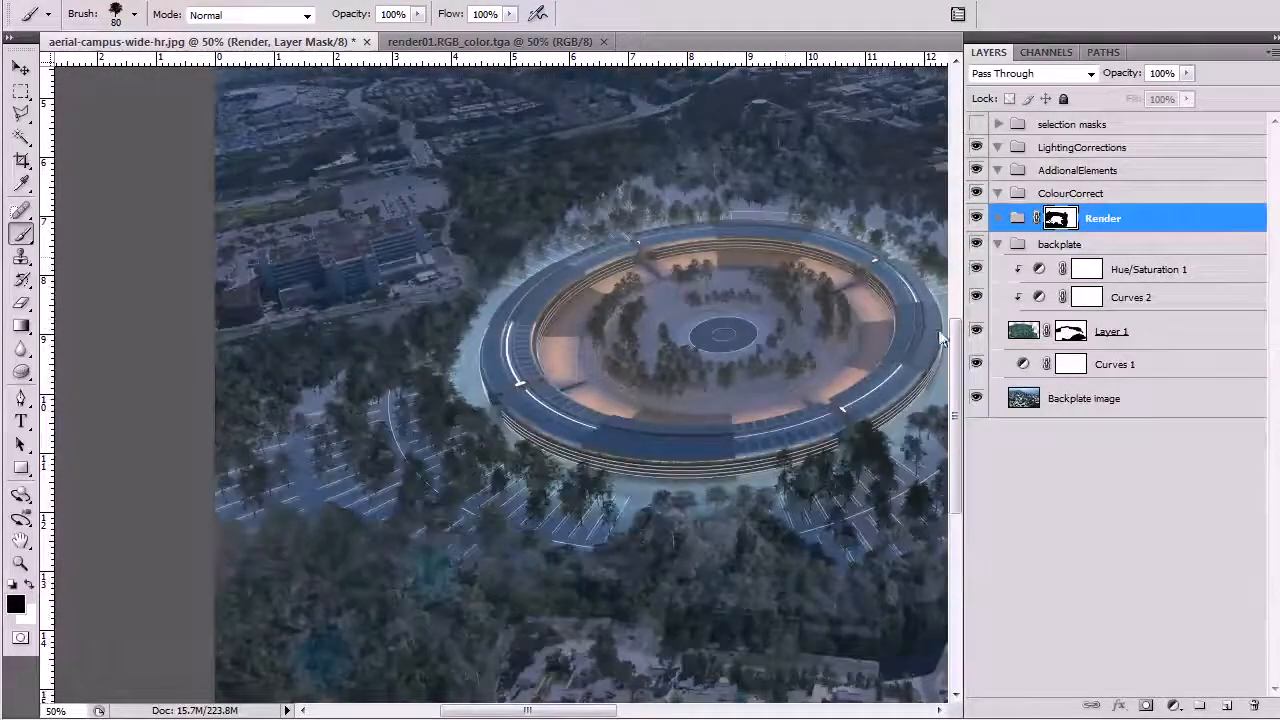
pyautogui.moveTo(853, 332); pyautogui.dragTo(567, 363)
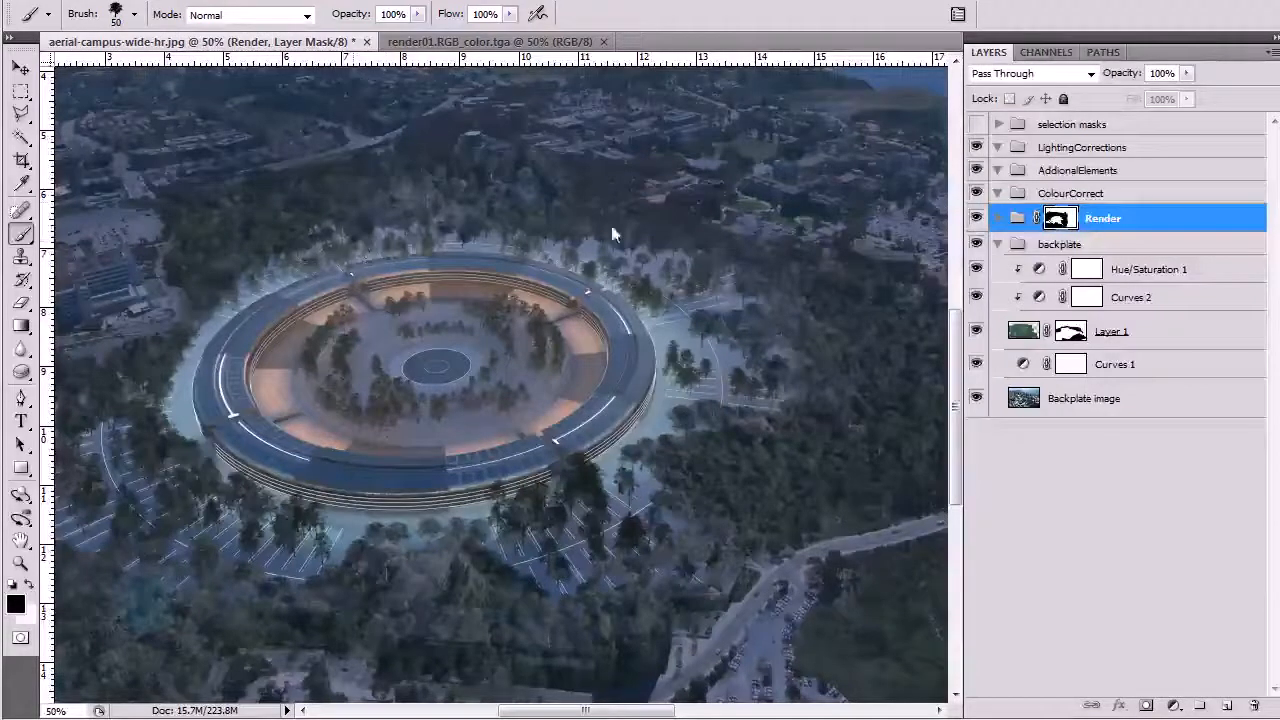
# - Reveal render trees behind the ring's upper-left edge with white on the Render mask and soften their outline with black at 50% opacity
pyautogui.press('x')
pyautogui.moveTo(249, 275); pyautogui.dragTo(226, 278)
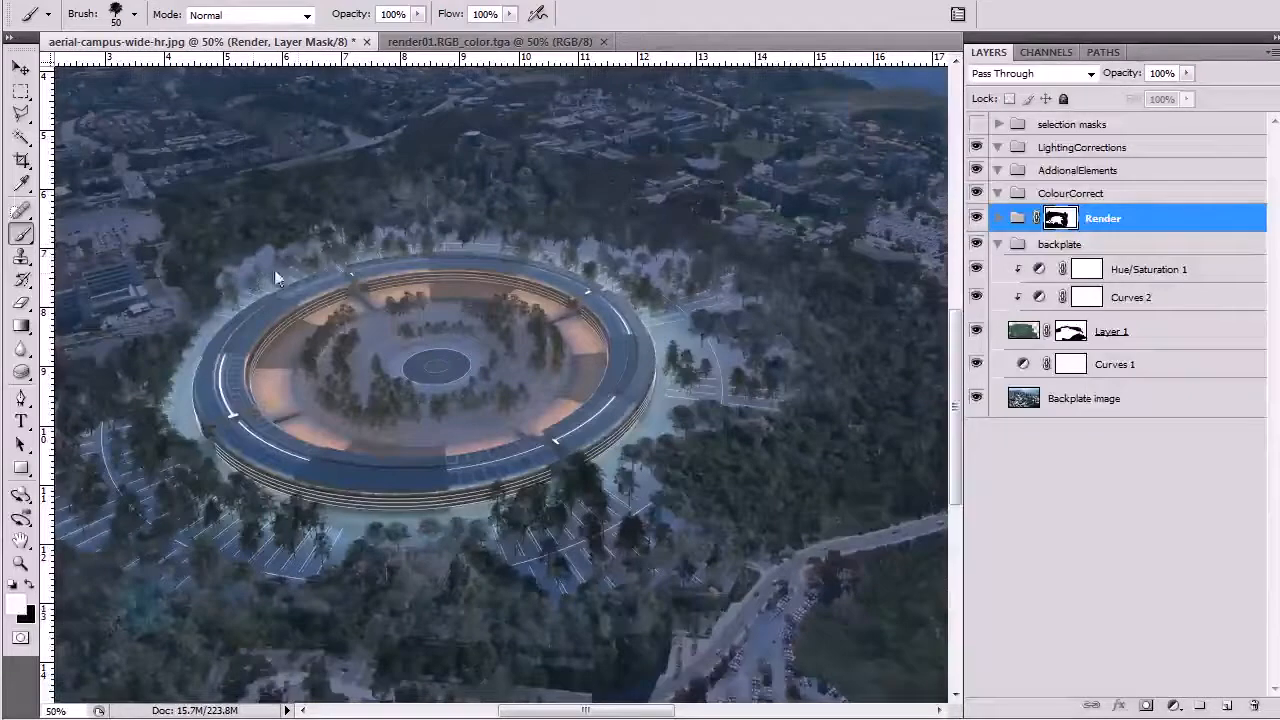
pyautogui.moveTo(233, 267)
pyautogui.mouseDown()
pyautogui.moveTo(348, 234)
pyautogui.moveTo(325, 210)
pyautogui.moveTo(305, 218)
pyautogui.moveTo(358, 231)
pyautogui.moveTo(283, 229)
pyautogui.moveTo(309, 217)
pyautogui.moveTo(221, 262)
pyautogui.moveTo(270, 244)
pyautogui.mouseUp()
pyautogui.press('x')
pyautogui.press('5')
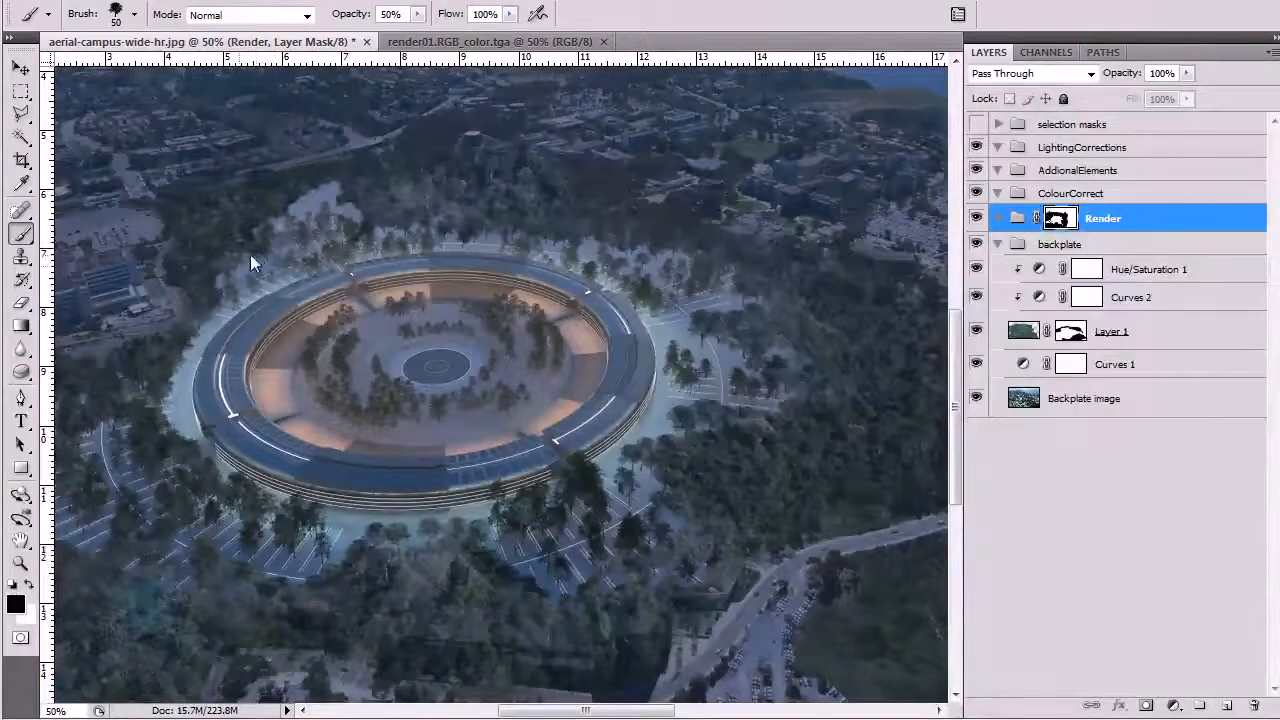
pyautogui.moveTo(323, 187)
pyautogui.mouseDown()
pyautogui.moveTo(296, 201)
pyautogui.moveTo(371, 219)
pyautogui.mouseUp()
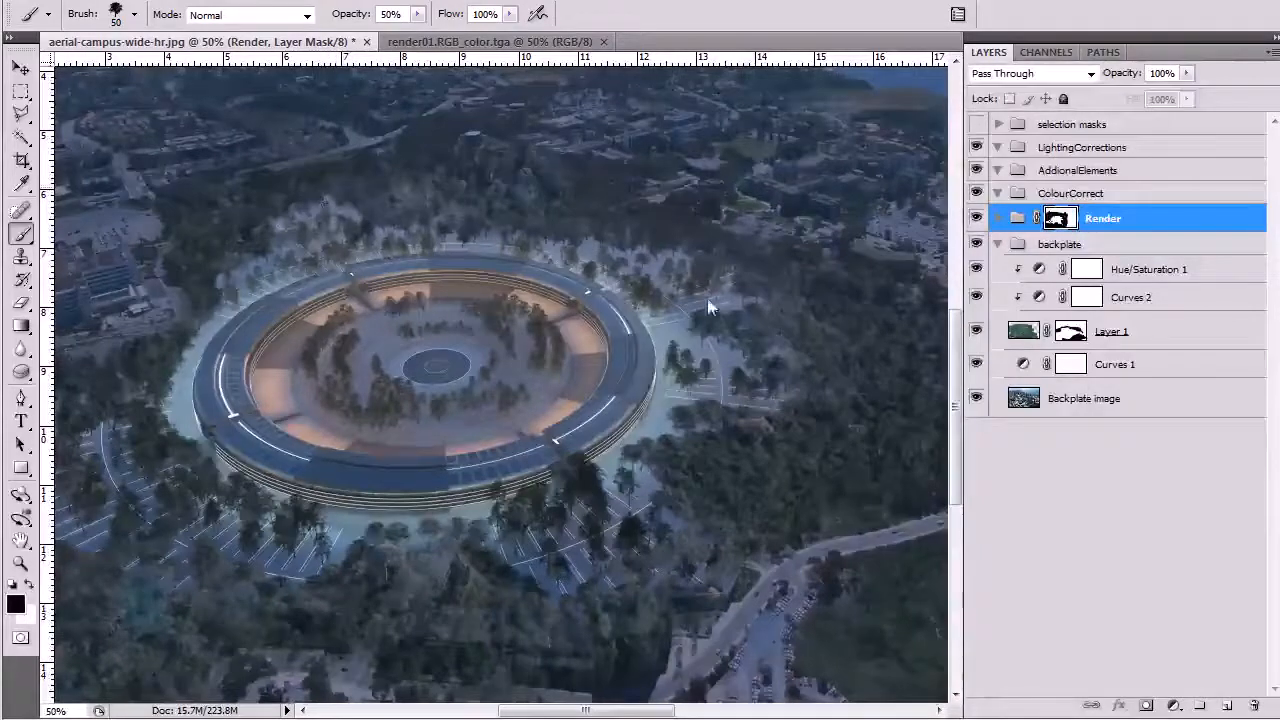
# - Refine the tree line directly behind the ring building on the Render mask with white and black strokes at 50% opacity
pyautogui.press('x')
pyautogui.moveTo(527, 236); pyautogui.dragTo(465, 245)
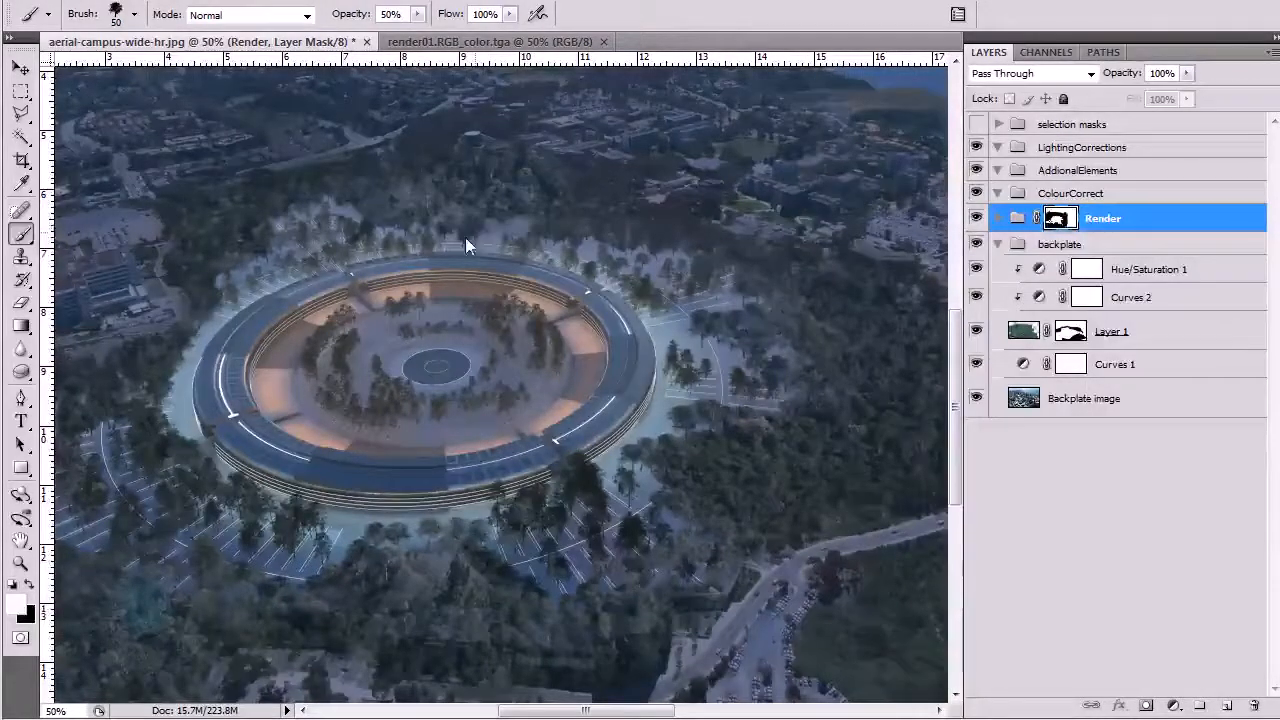
pyautogui.press('x')
pyautogui.click(577, 234)
pyautogui.click(551, 219)
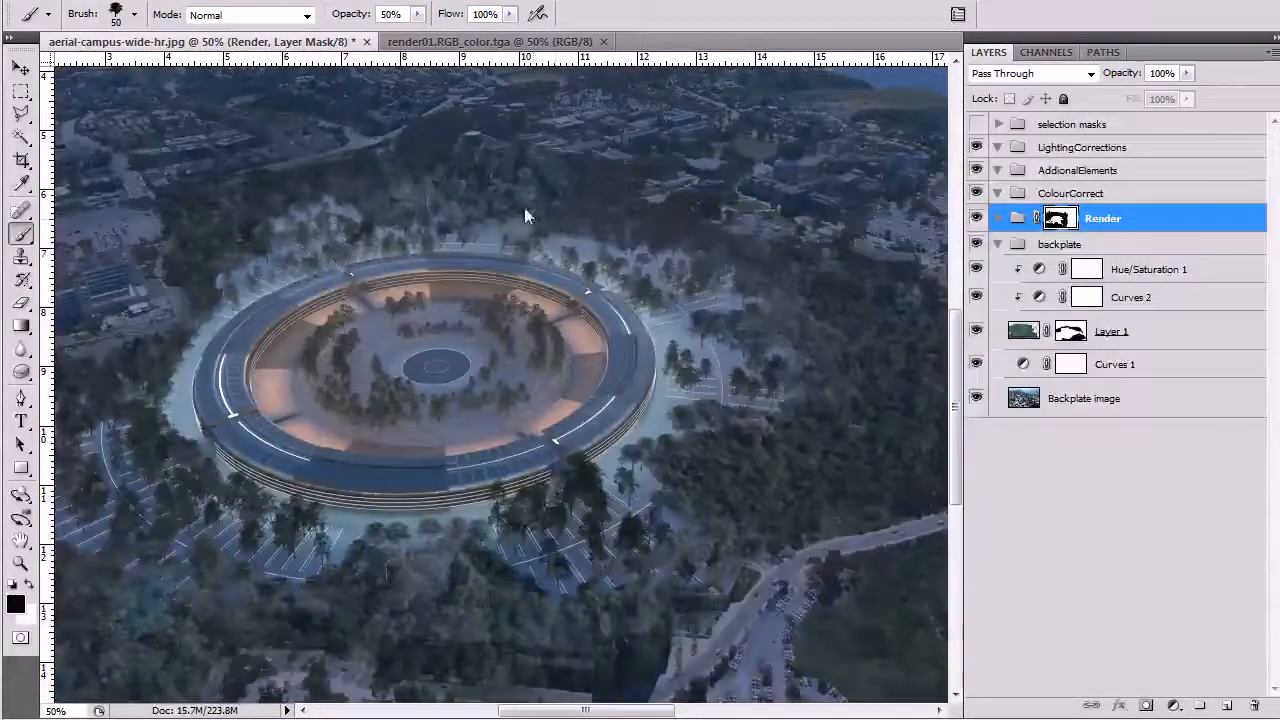
# - Compare the backplate with Layer 1 hidden and shown, and set Layer 1's fill to 100%
pyautogui.press('z')
pyautogui.keyDown('alt'); pyautogui.click(757, 513); pyautogui.keyUp('alt')
pyautogui.keyDown('alt'); pyautogui.click(757, 513); pyautogui.keyUp('alt')
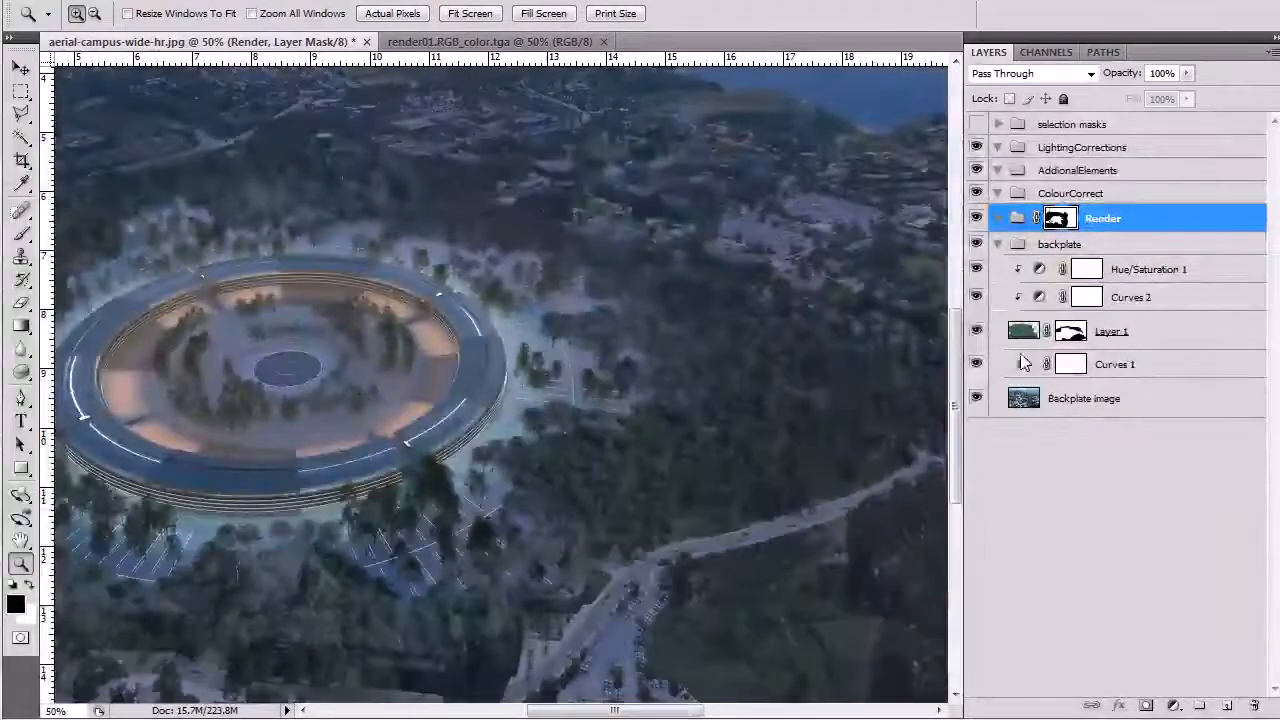
pyautogui.click(976, 331)
pyautogui.click(976, 331)
pyautogui.click(1115, 331)
pyautogui.click(1187, 99)
pyautogui.click(352, 490)
# - Set the saturation of the Hue/Saturation 1 adjustment to -61 and hide the adjustment settings
pyautogui.keyDown('alt'); pyautogui.click(555, 573); pyautogui.keyUp('alt')
pyautogui.keyDown('alt'); pyautogui.click(555, 573); pyautogui.keyUp('alt')
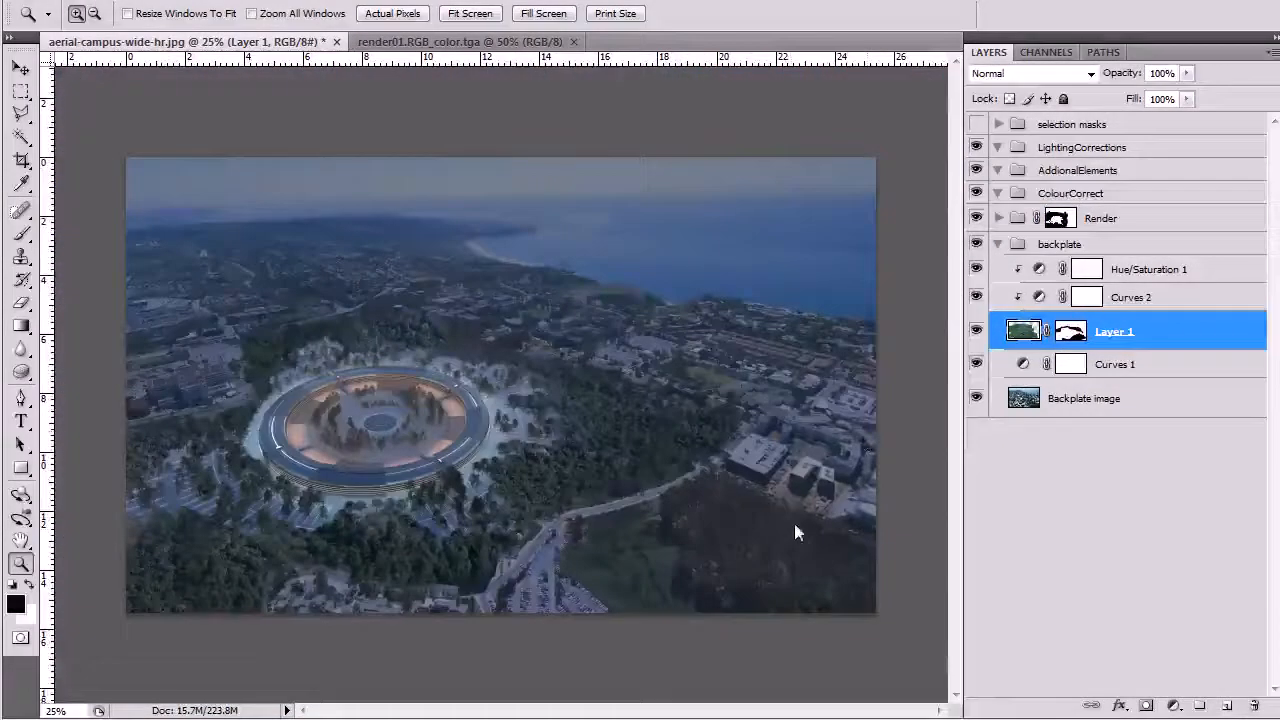
pyautogui.click(490, 389)
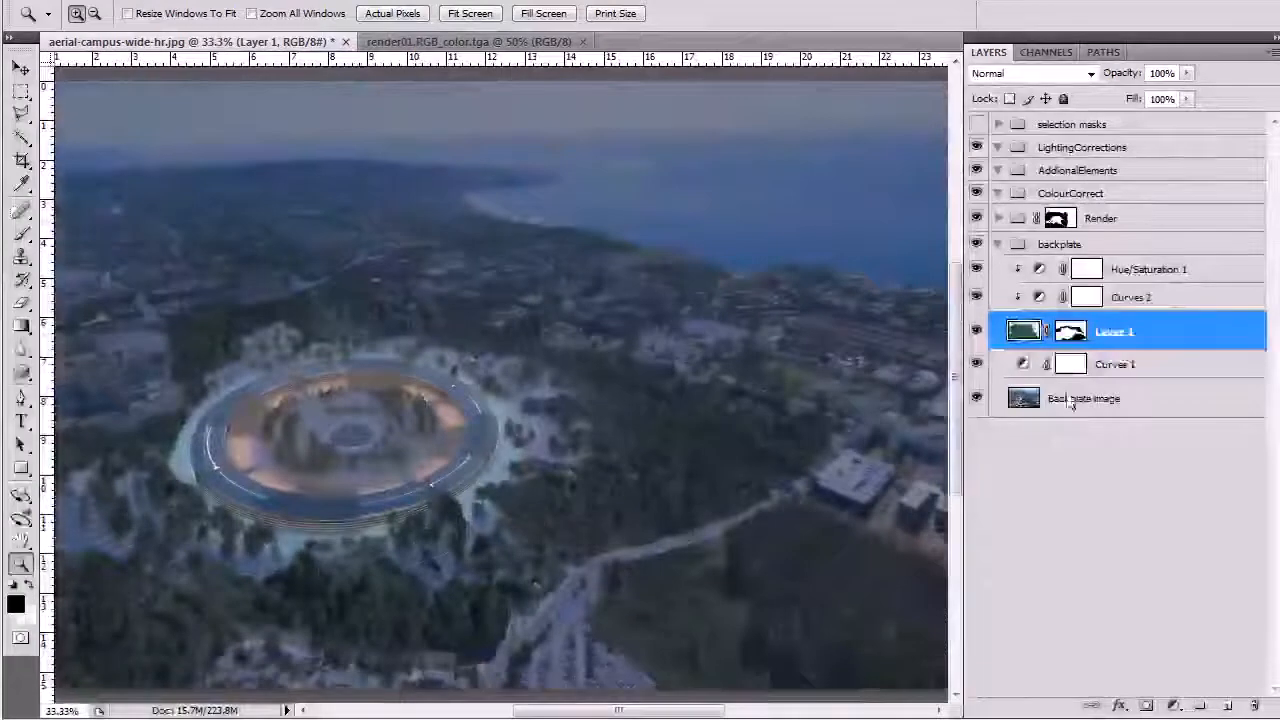
pyautogui.click(1190, 272)
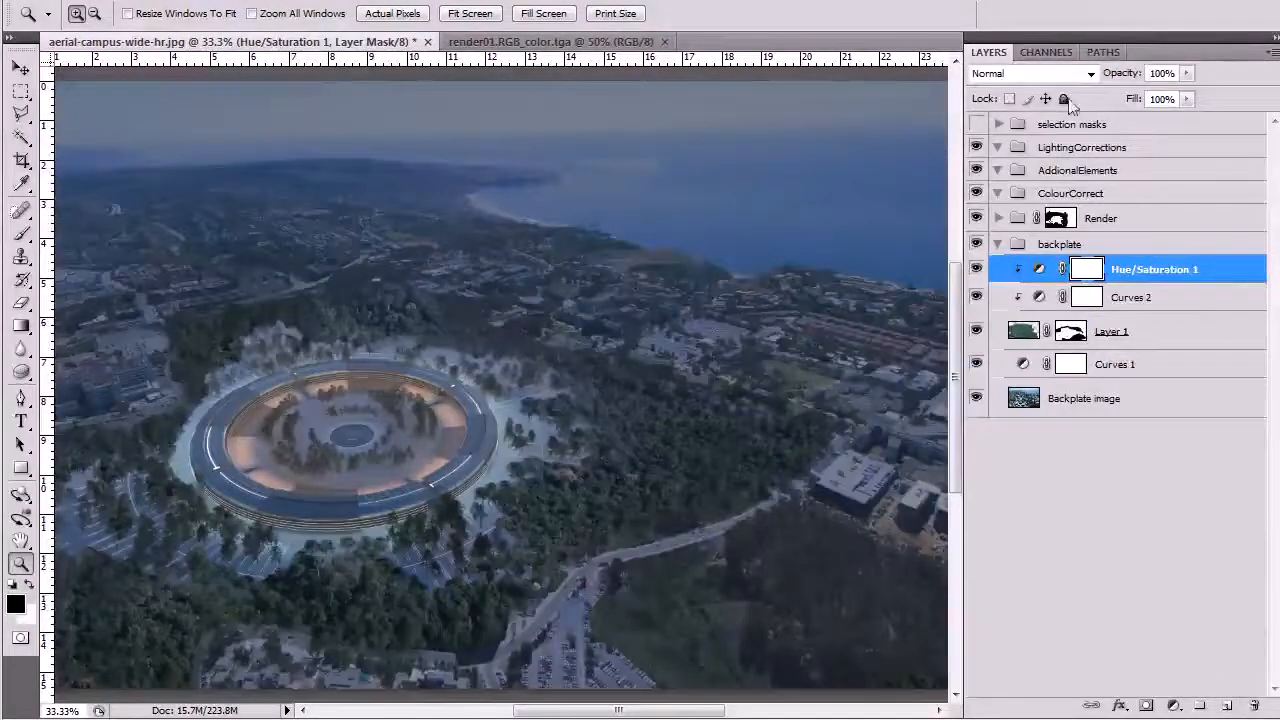
pyautogui.click(1008, 273)
pyautogui.moveTo(795, 357); pyautogui.dragTo(748, 362)
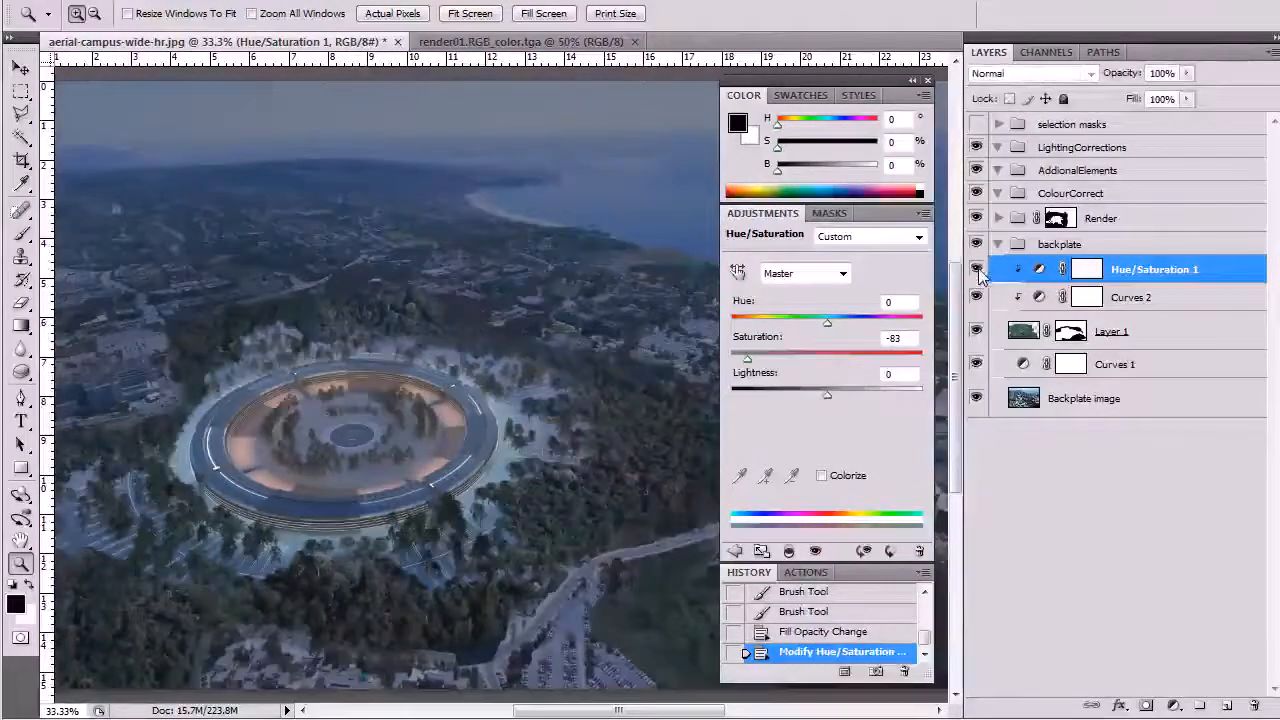
pyautogui.moveTo(779, 353); pyautogui.dragTo(831, 366)
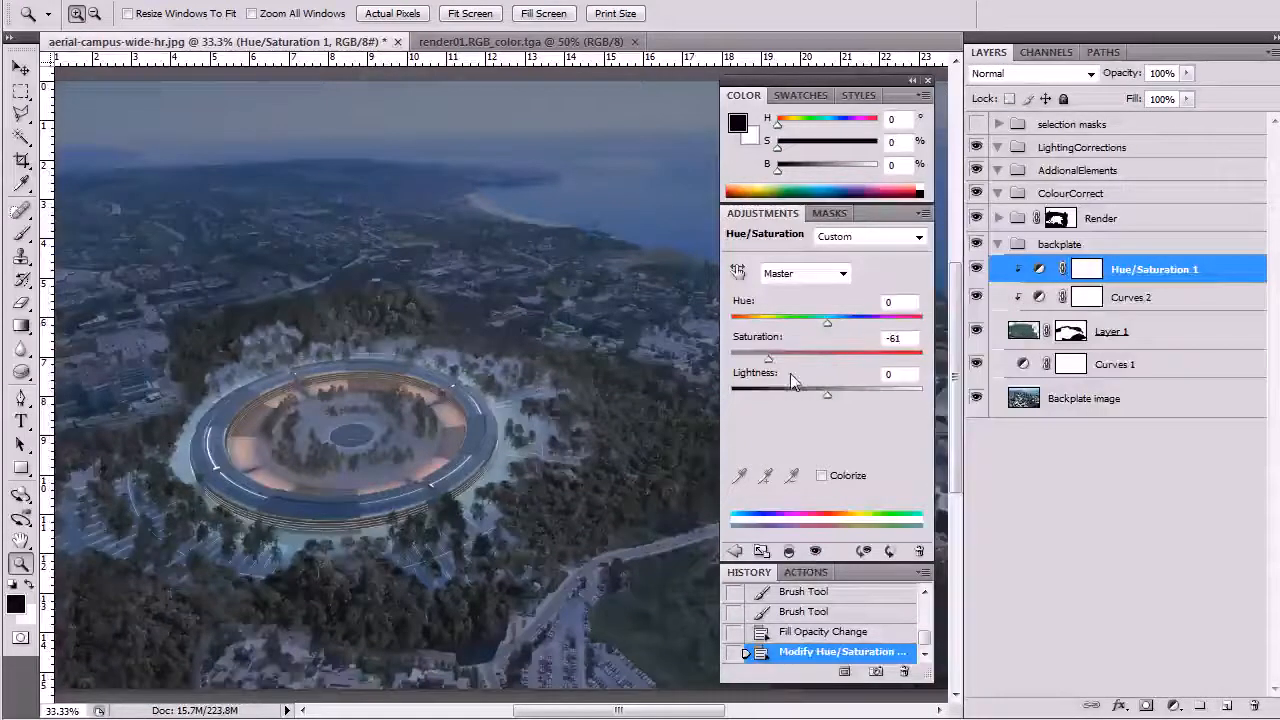
pyautogui.press('F5')
pyautogui.press('F5')
pyautogui.press('F6')
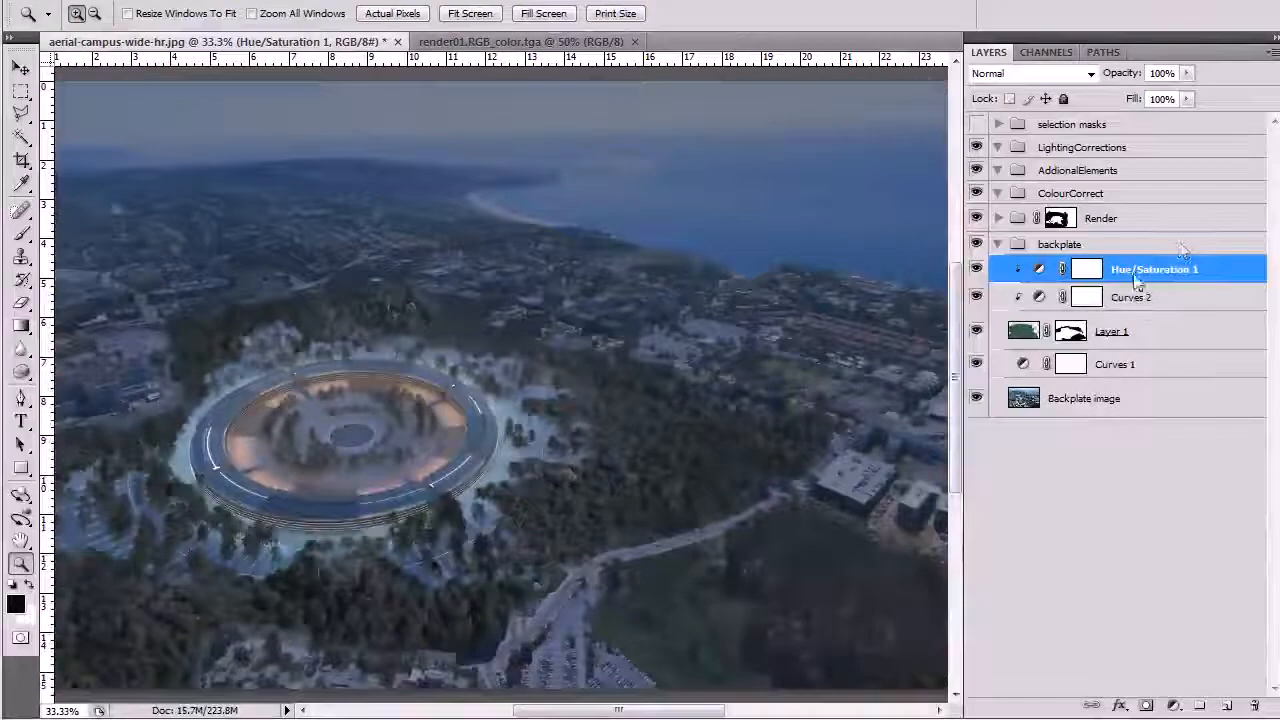
# - Raise the black point of the Curves 2 adjustment slightly to lift the forest shadows, and hide the curve settings
pyautogui.click(1137, 297)
pyautogui.doubleClick(1039, 297)
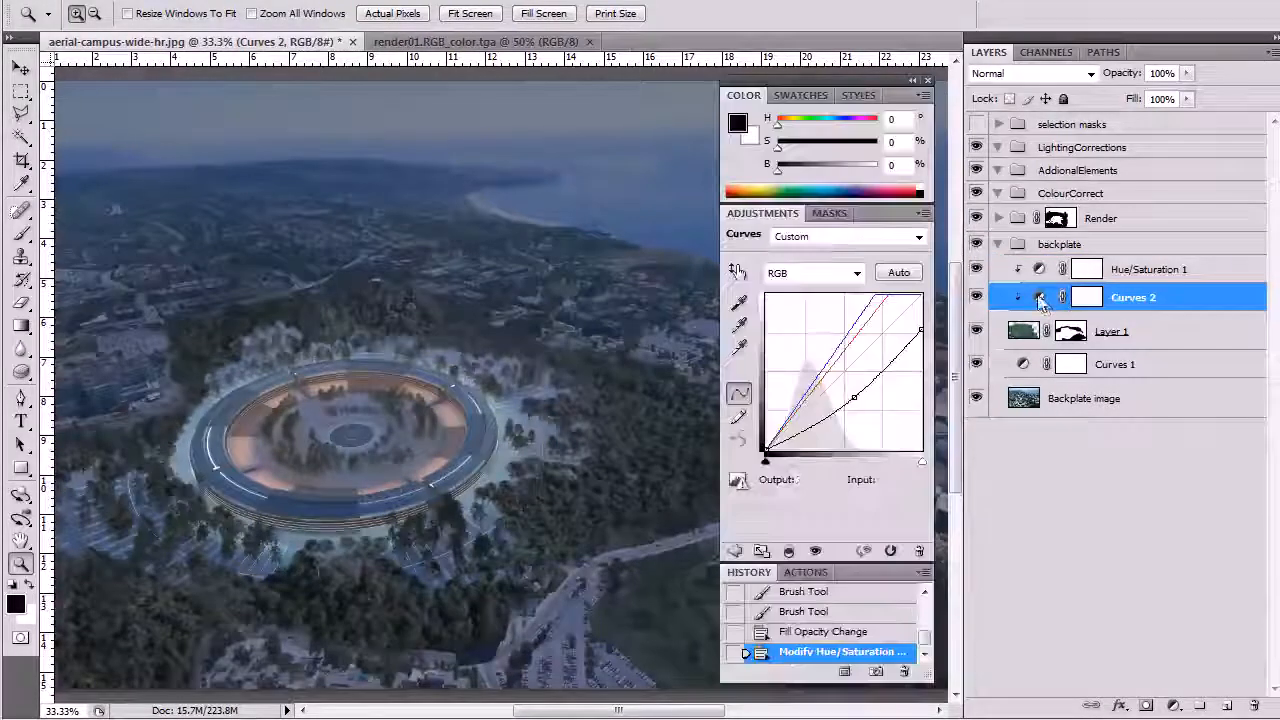
pyautogui.moveTo(766, 450); pyautogui.dragTo(767, 440)
pyautogui.press('F6')
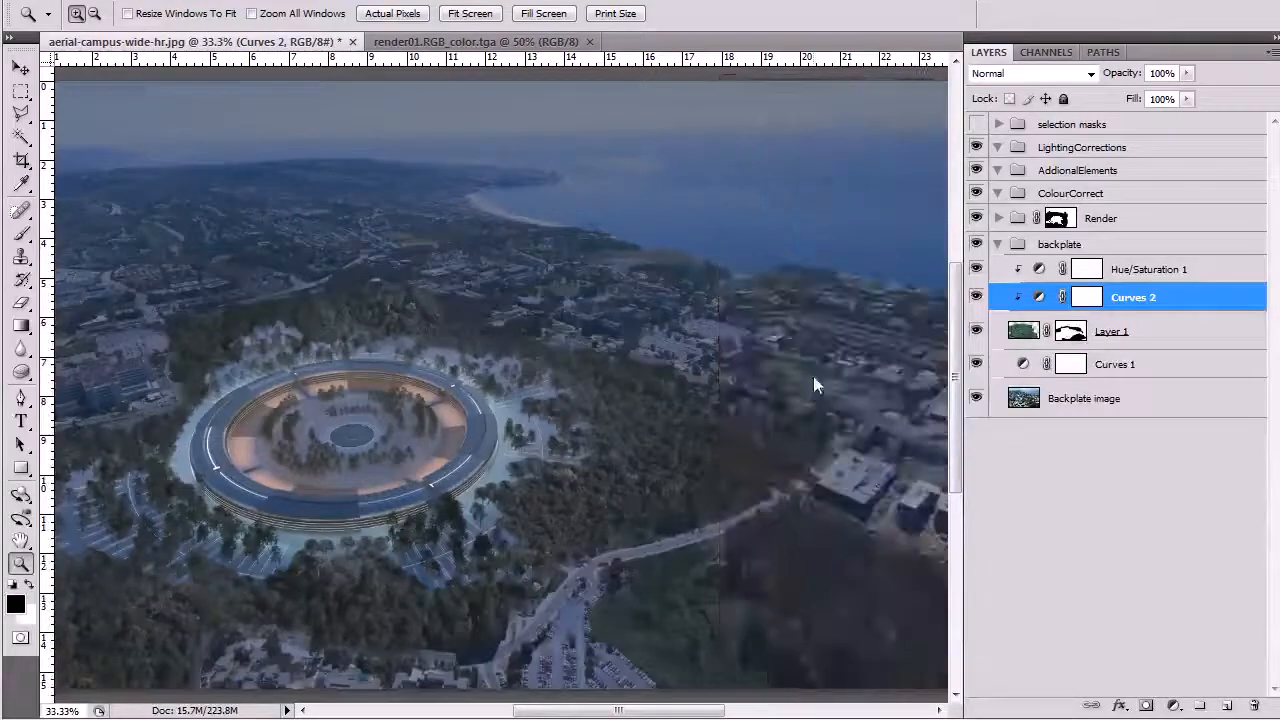
# - Reveal render ground faintly on the Render mask among the trees at the ring building's lower right, using white at 50% opacity
pyautogui.keyDown('alt'); pyautogui.click(692, 524); pyautogui.keyUp('alt')
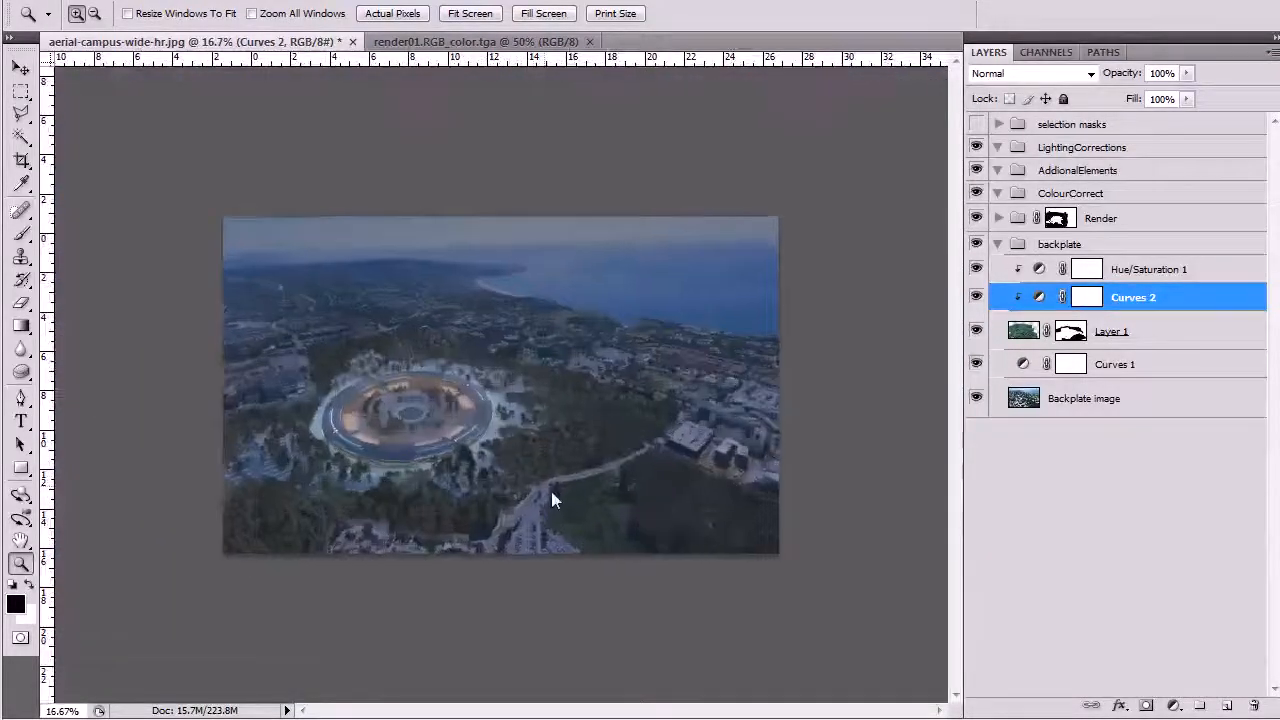
pyautogui.click(551, 491)
pyautogui.moveTo(331, 562); pyautogui.dragTo(458, 556)
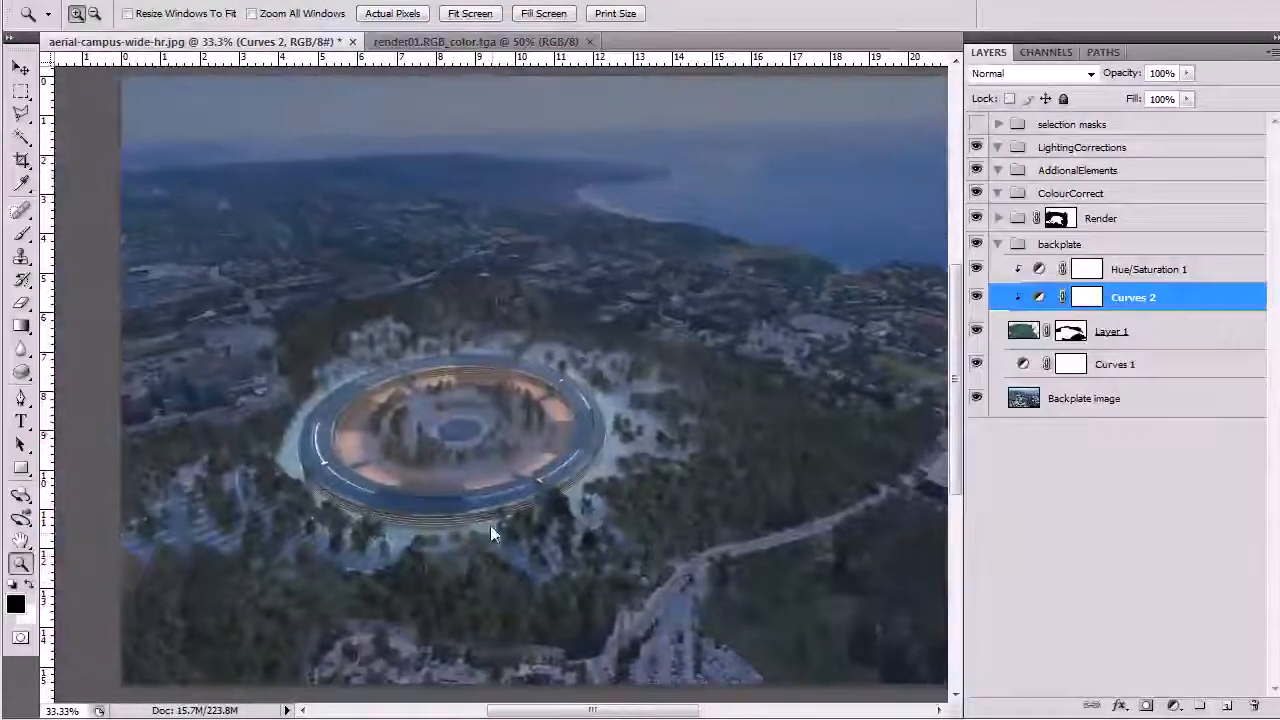
pyautogui.press('b')
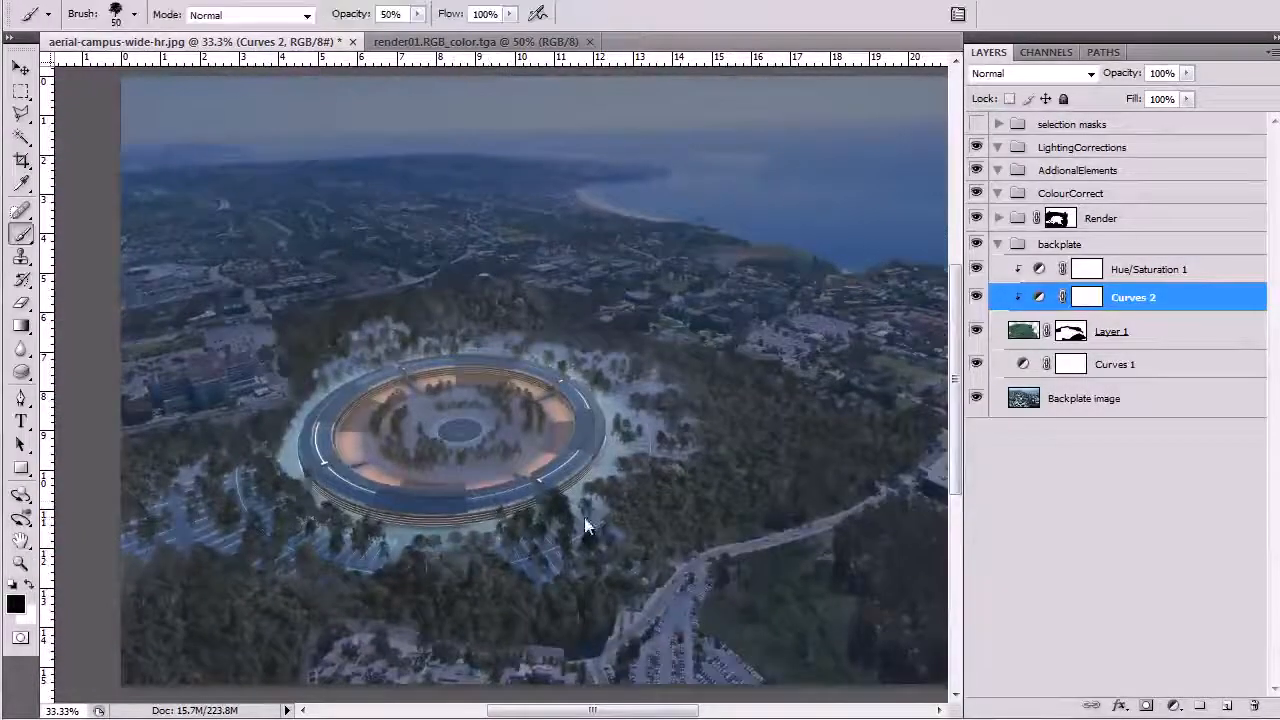
pyautogui.click(1061, 218)
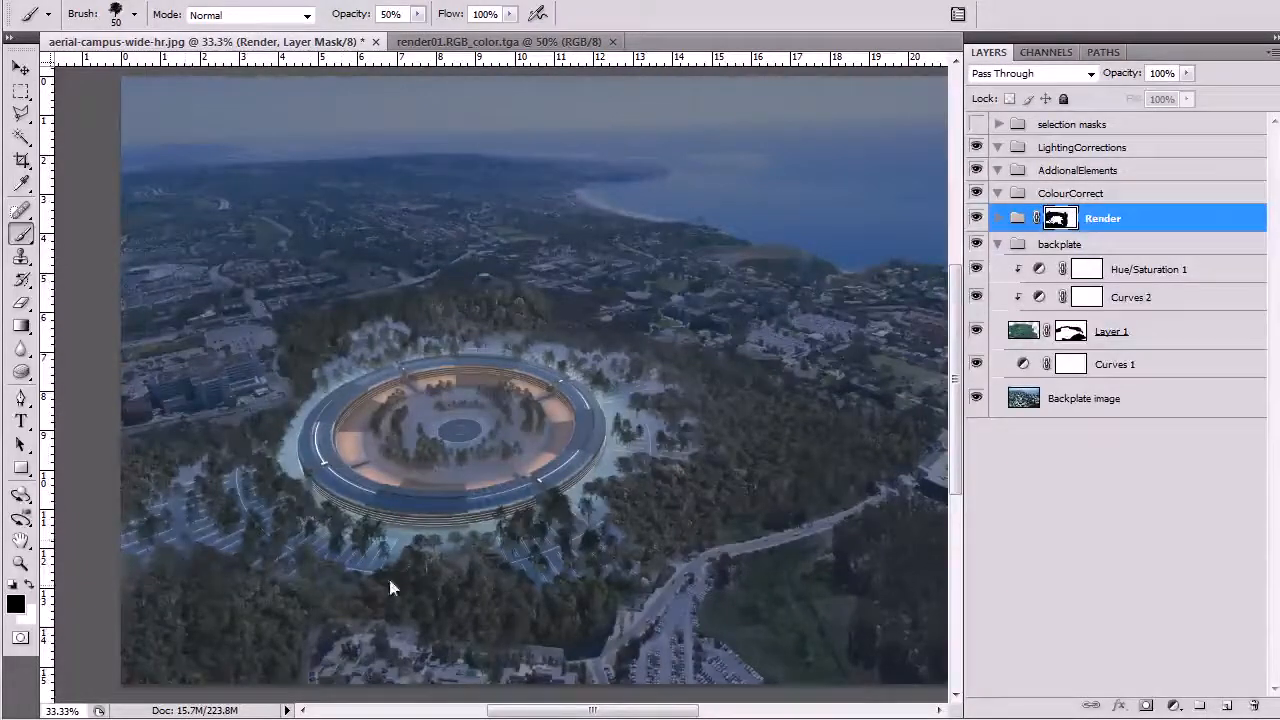
pyautogui.press('x')
pyautogui.moveTo(653, 504)
pyautogui.mouseDown()
pyautogui.moveTo(637, 475)
pyautogui.moveTo(612, 477)
pyautogui.moveTo(639, 500)
pyautogui.mouseUp()
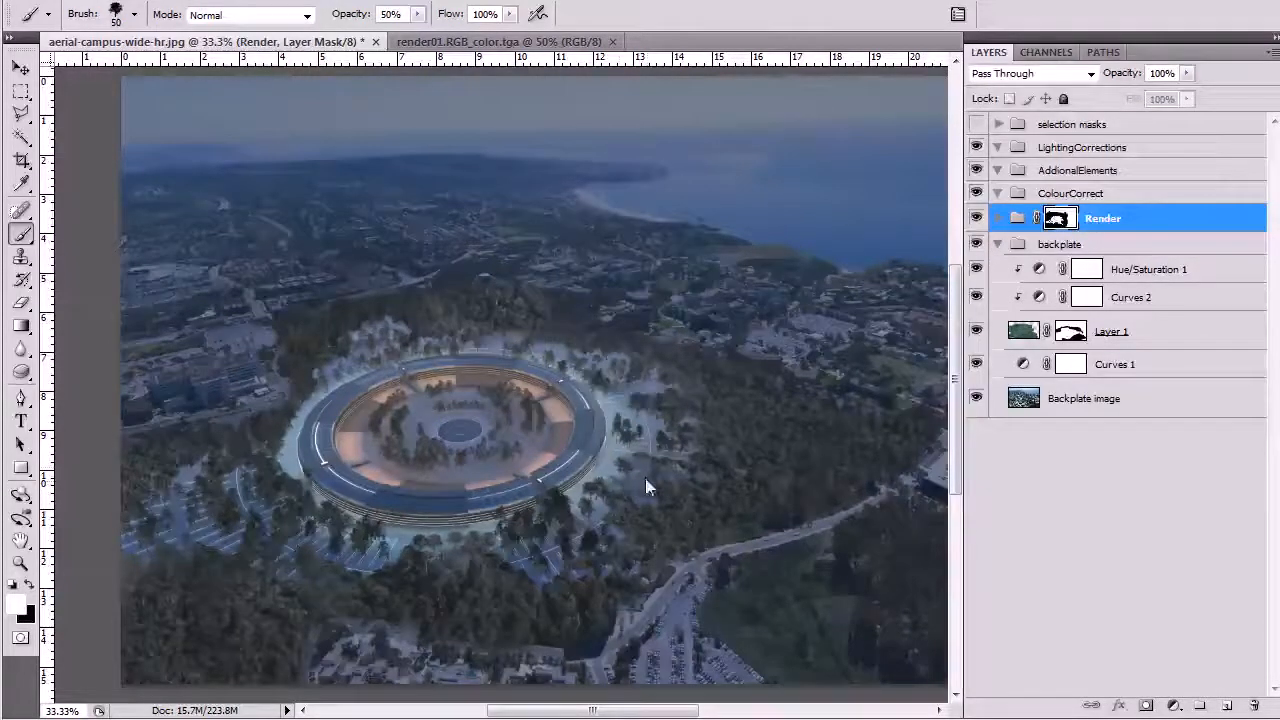
# - Raise brush opacity to 90%, reveal the paved parking right of and below the ring on the Render mask, and switch to black
pyautogui.press('9')
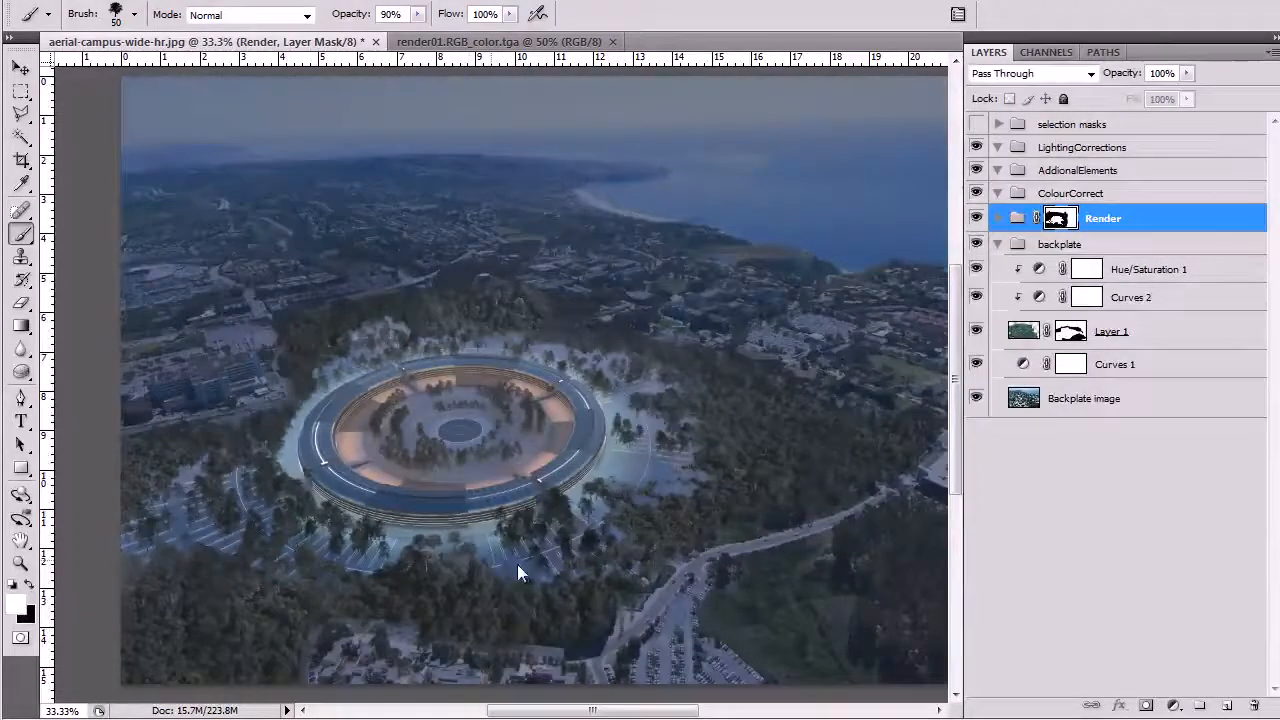
pyautogui.moveTo(517, 560); pyautogui.dragTo(563, 570)
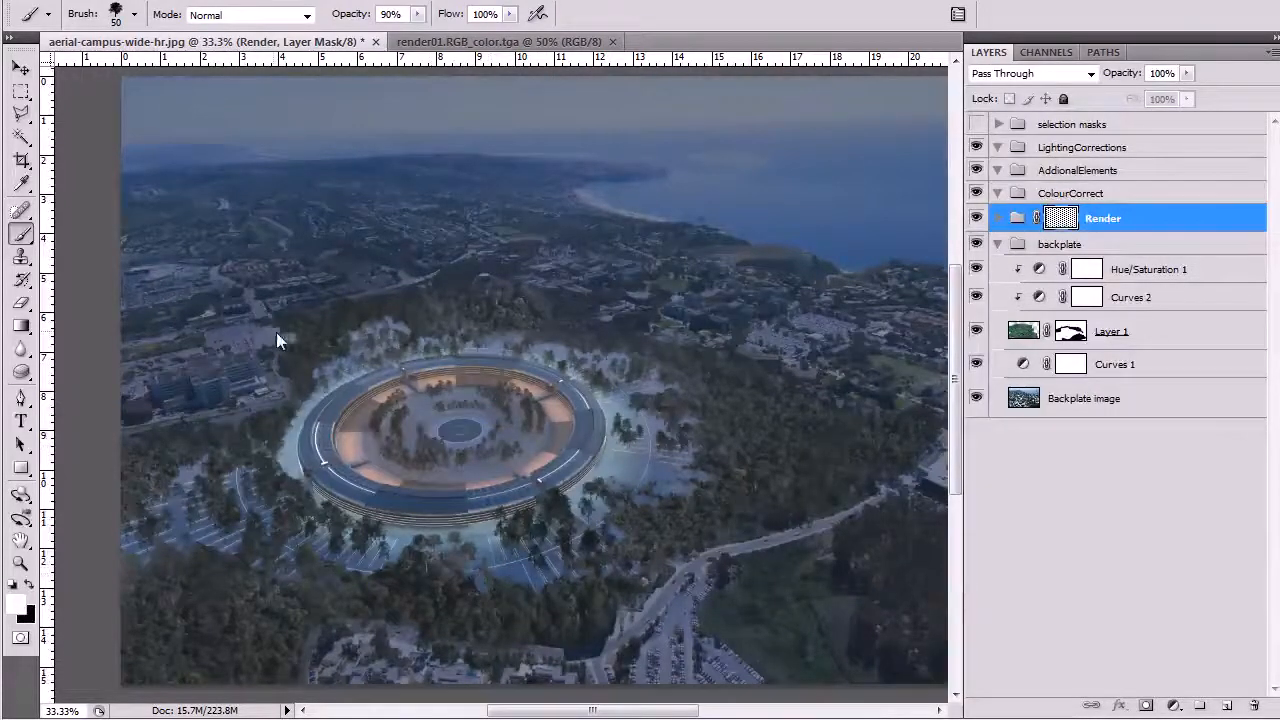
pyautogui.press('x')
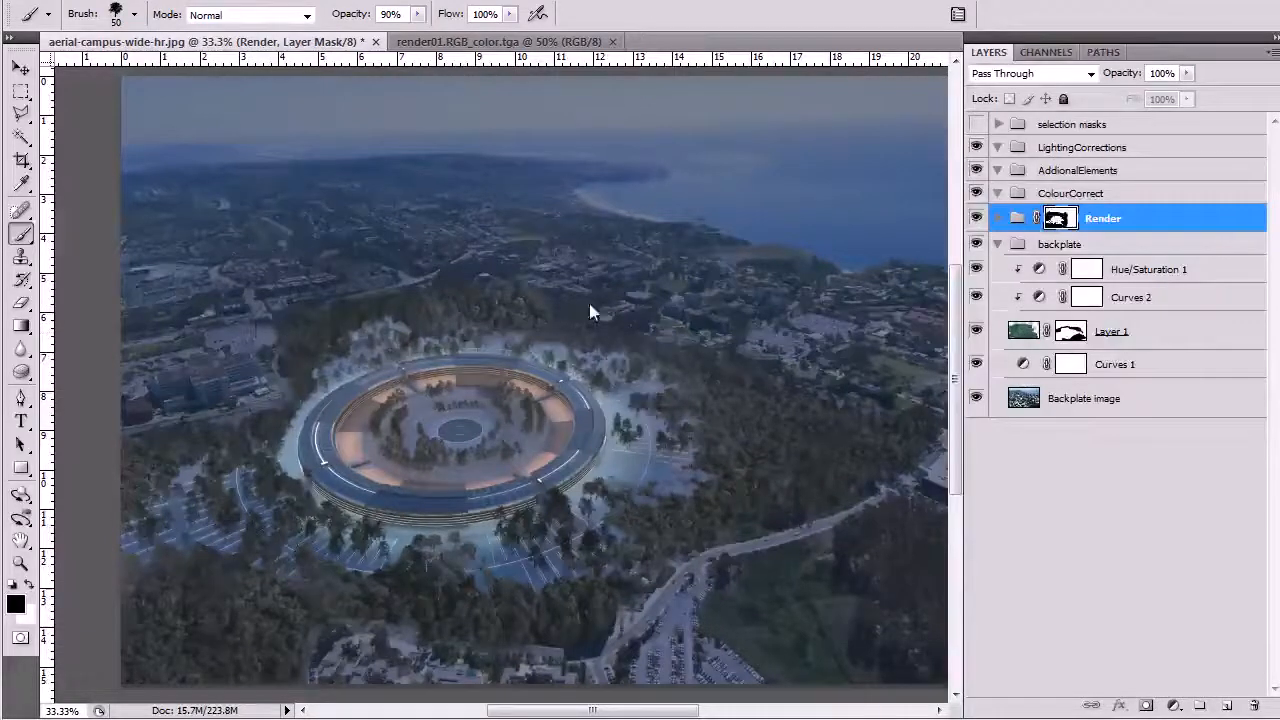
pyautogui.press('z')
pyautogui.keyDown('alt'); pyautogui.click(695, 490); pyautogui.keyUp('alt')
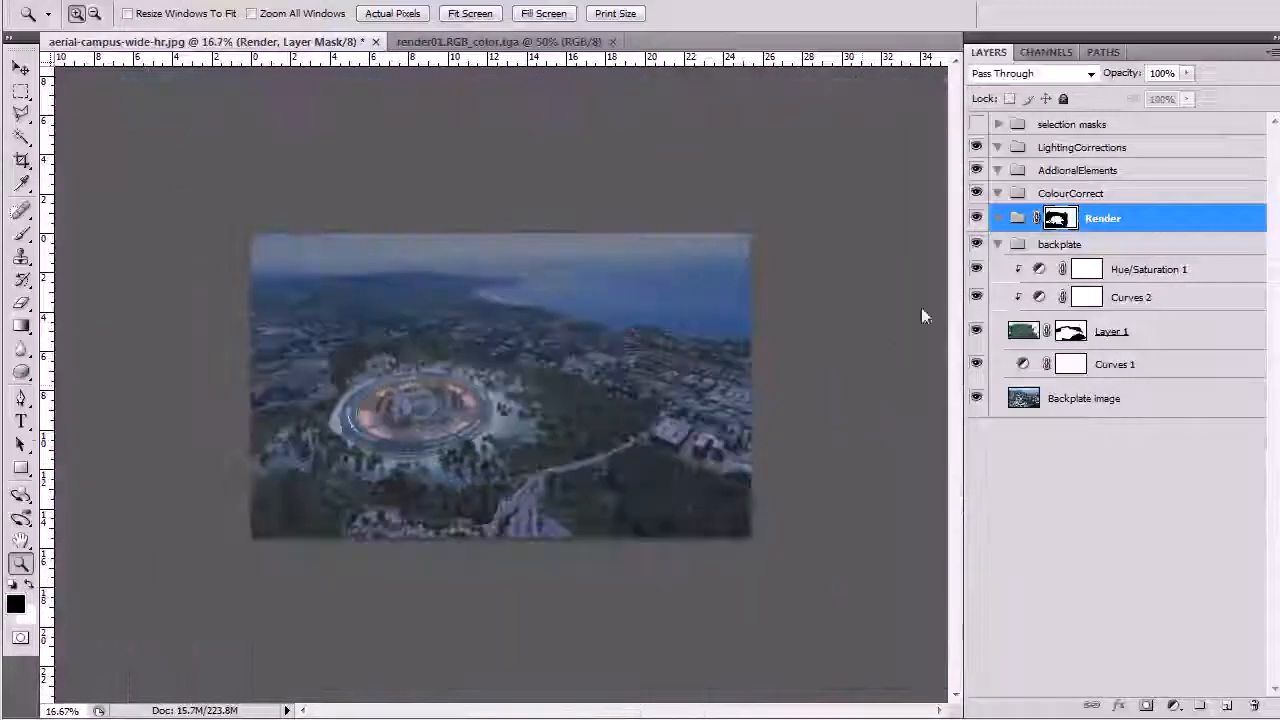
pyautogui.click(578, 446)
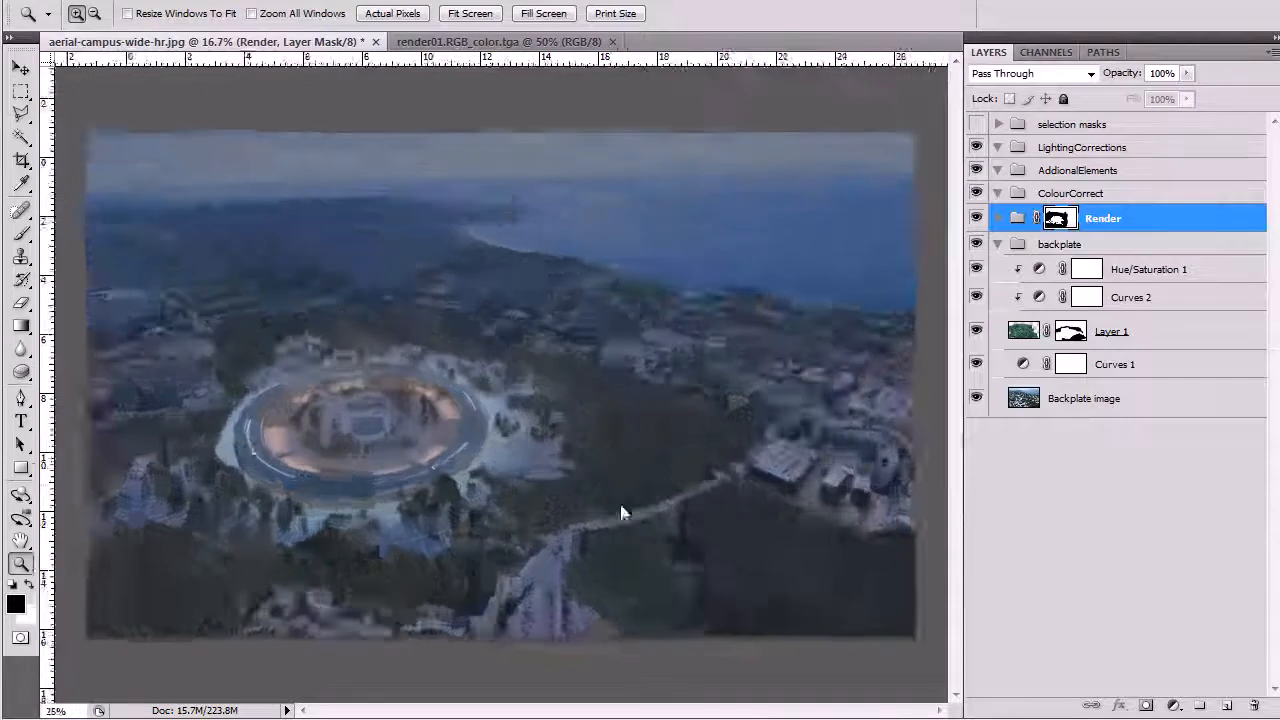
pyautogui.press('b')
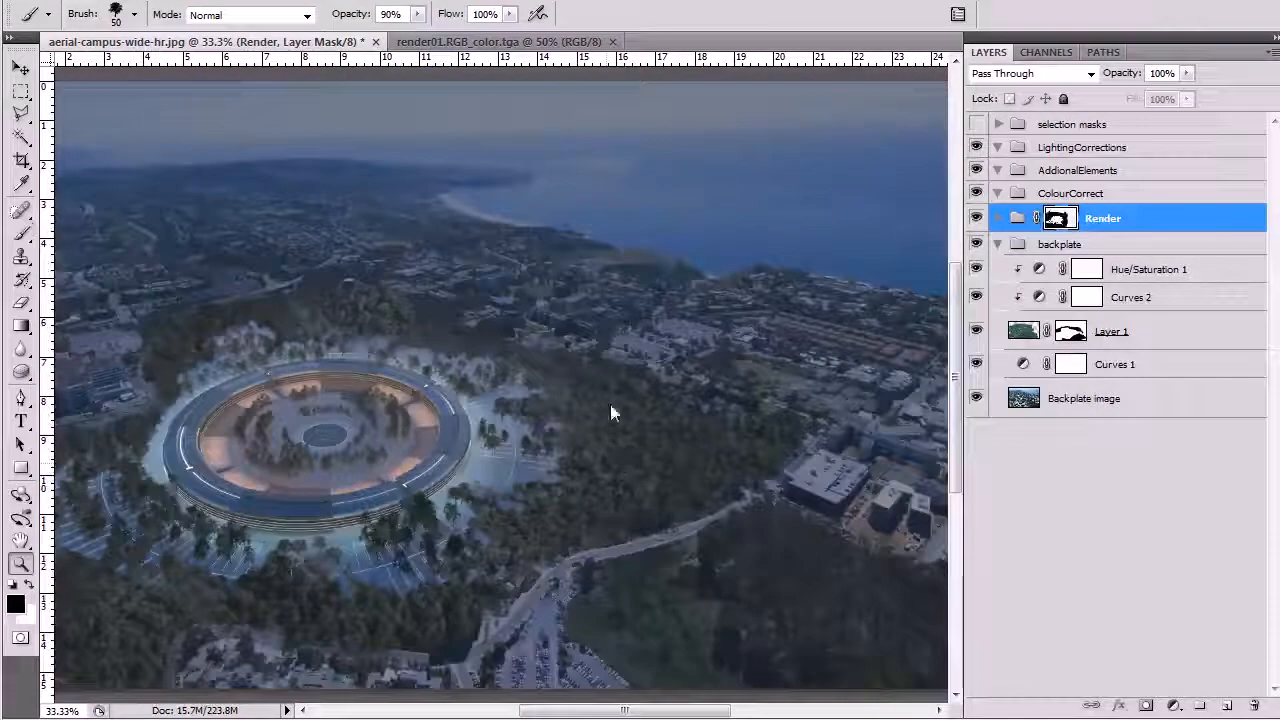
pyautogui.press('z')
pyautogui.keyDown('alt'); pyautogui.click(553, 485); pyautogui.keyUp('alt')
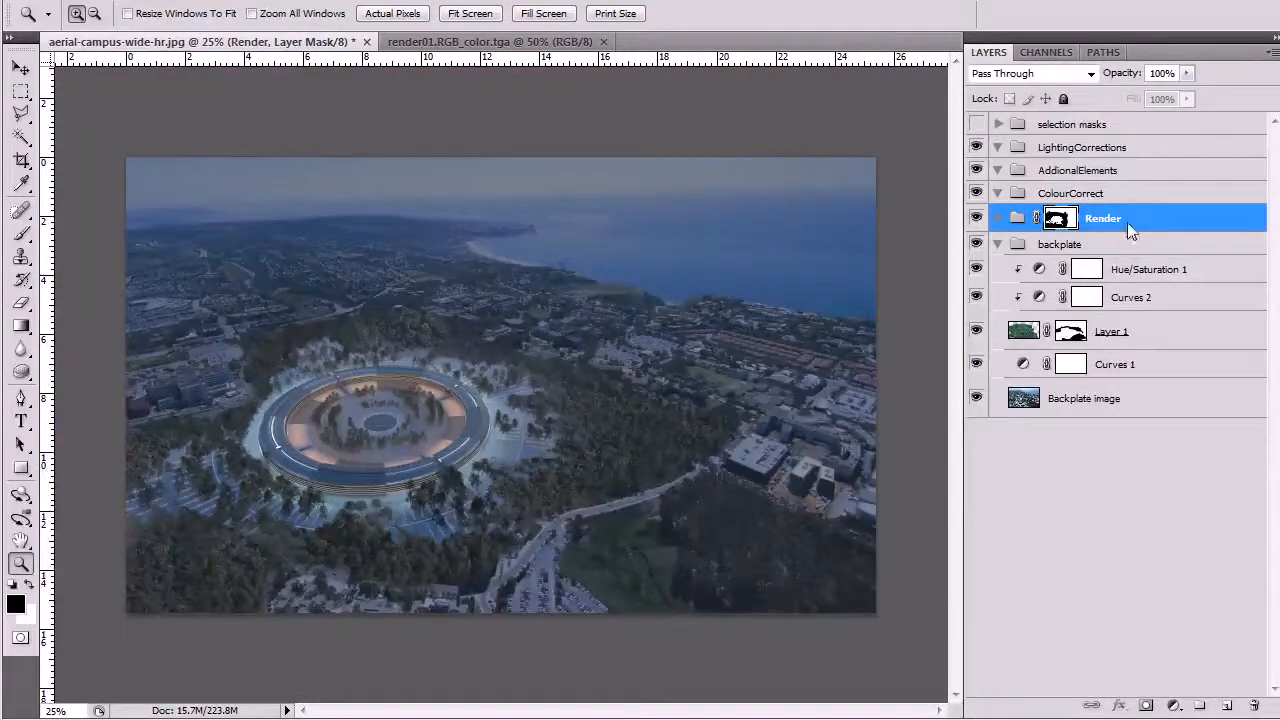
pyautogui.click(1124, 398)
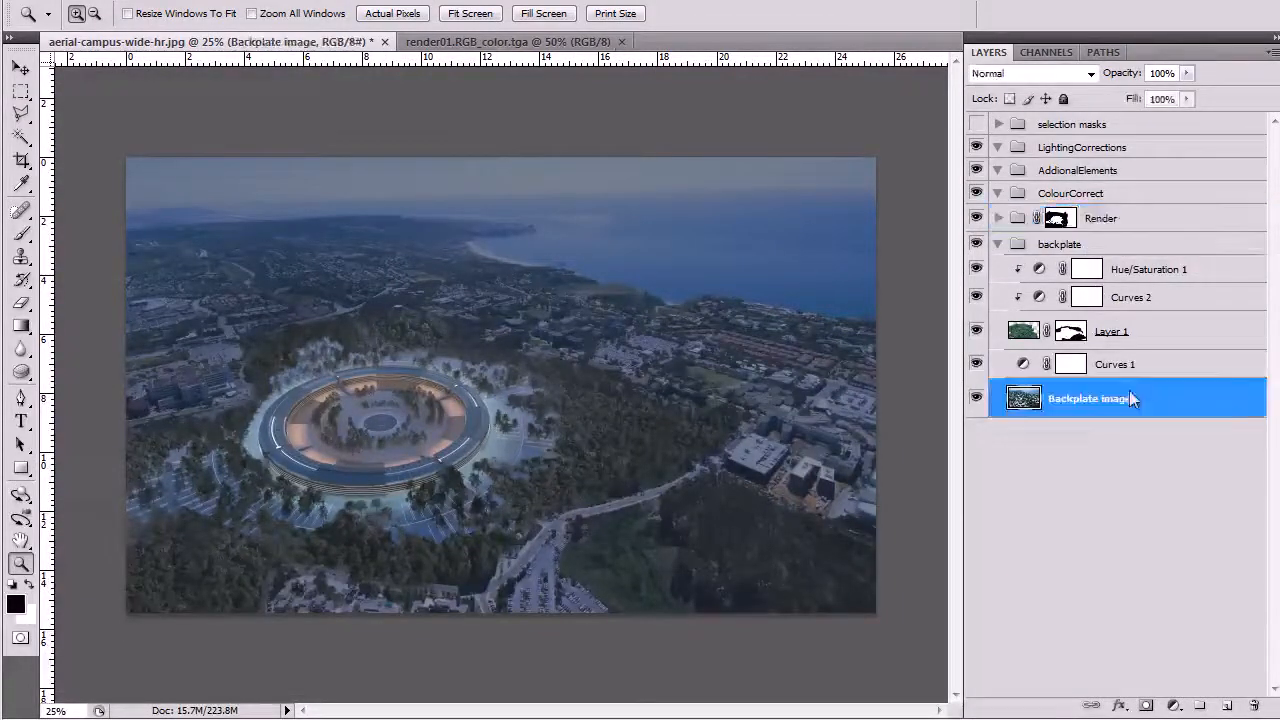
pyautogui.keyDown('shift'); pyautogui.click(1143, 220); pyautogui.keyUp('shift')
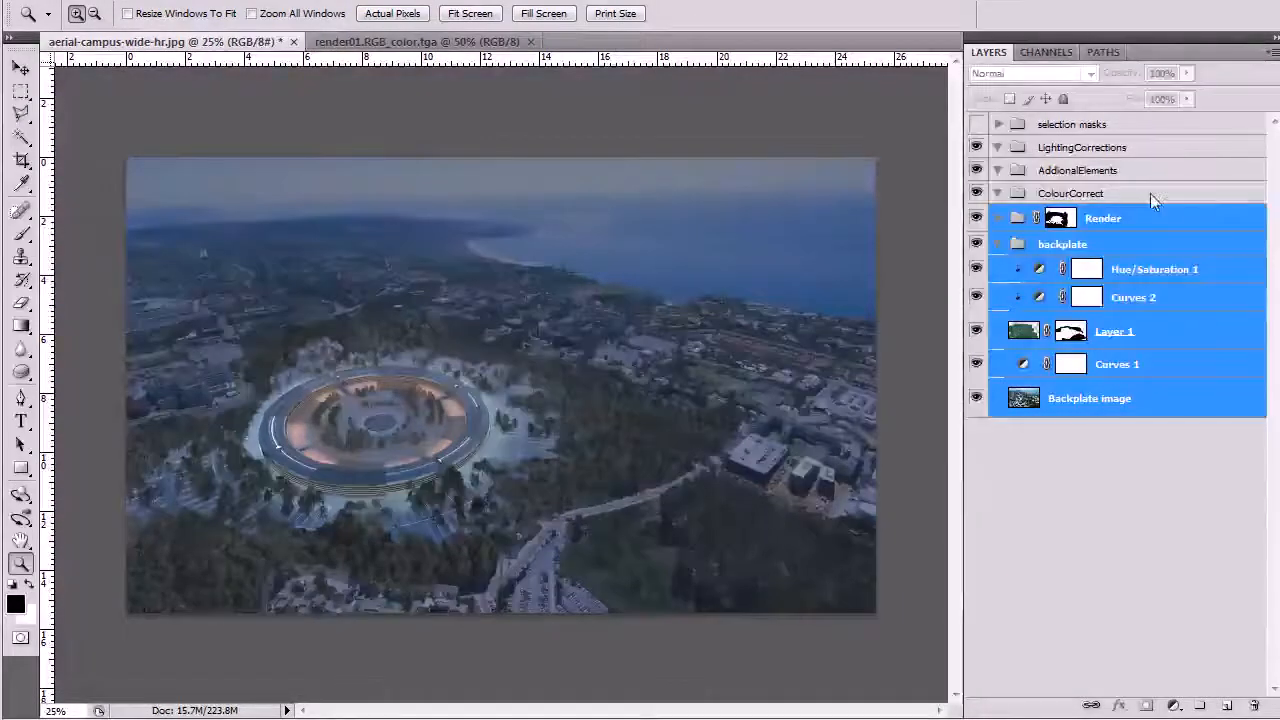
pyautogui.click(1150, 196)
pyautogui.click(1135, 124)
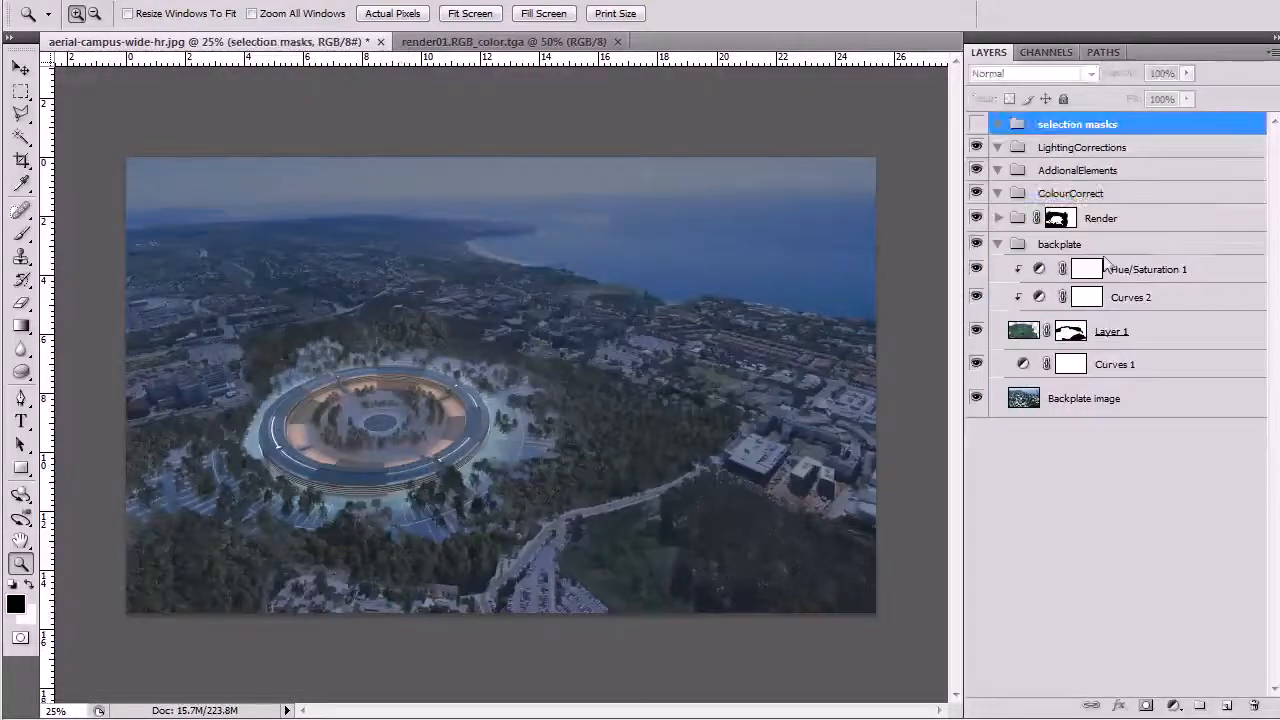
# - Select everything from the Render group through the Backplate image layer, plus the selection masks group
pyautogui.keyDown('ctrl'); pyautogui.click(1131, 221); pyautogui.keyUp('ctrl')
pyautogui.keyDown('shift'); pyautogui.click(1120, 400); pyautogui.keyUp('shift')
pyautogui.keyDown('ctrl'); pyautogui.click(1112, 126); pyautogui.keyUp('ctrl')
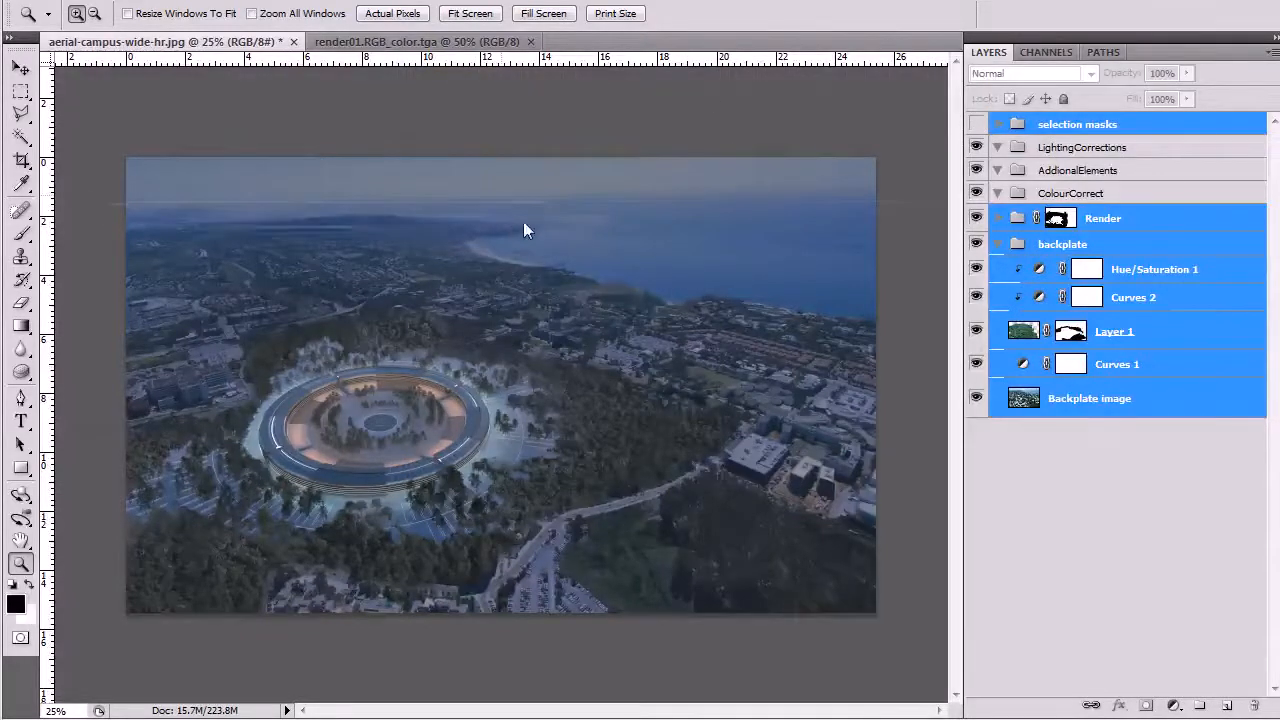
# - Try a horizontal guide along the sea horizon and undo it
pyautogui.moveTo(544, 195); pyautogui.dragTo(585, 195)
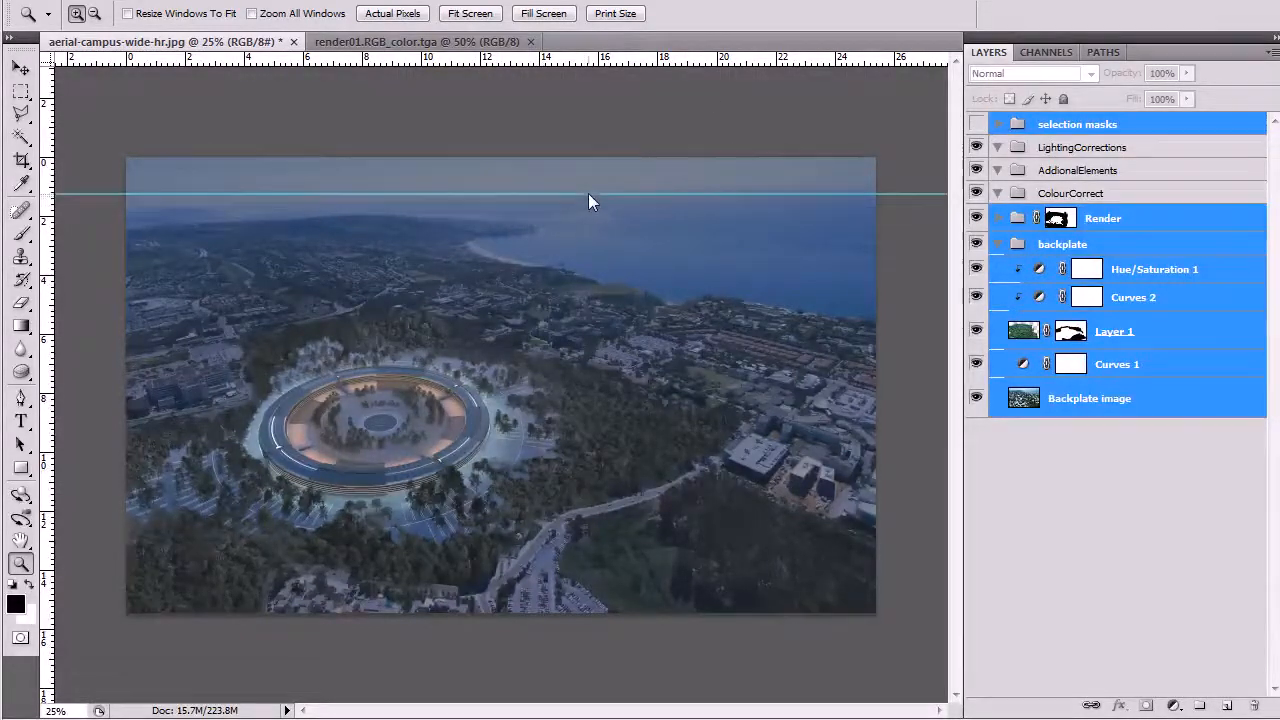
pyautogui.hotkey('ctrl', 'z')
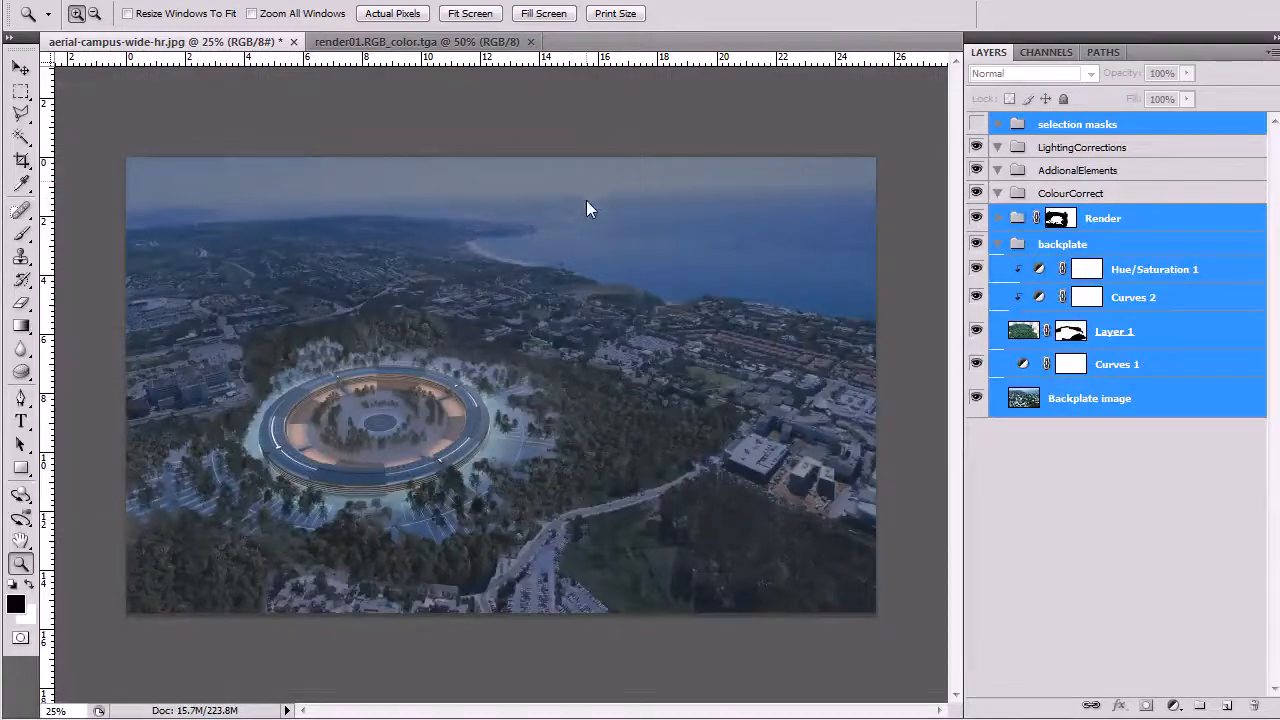
# - Place a horizontal guide along the sea horizon and rotate the selected layers clockwise by 0.8°
pyautogui.moveTo(584, 204); pyautogui.dragTo(584, 204)
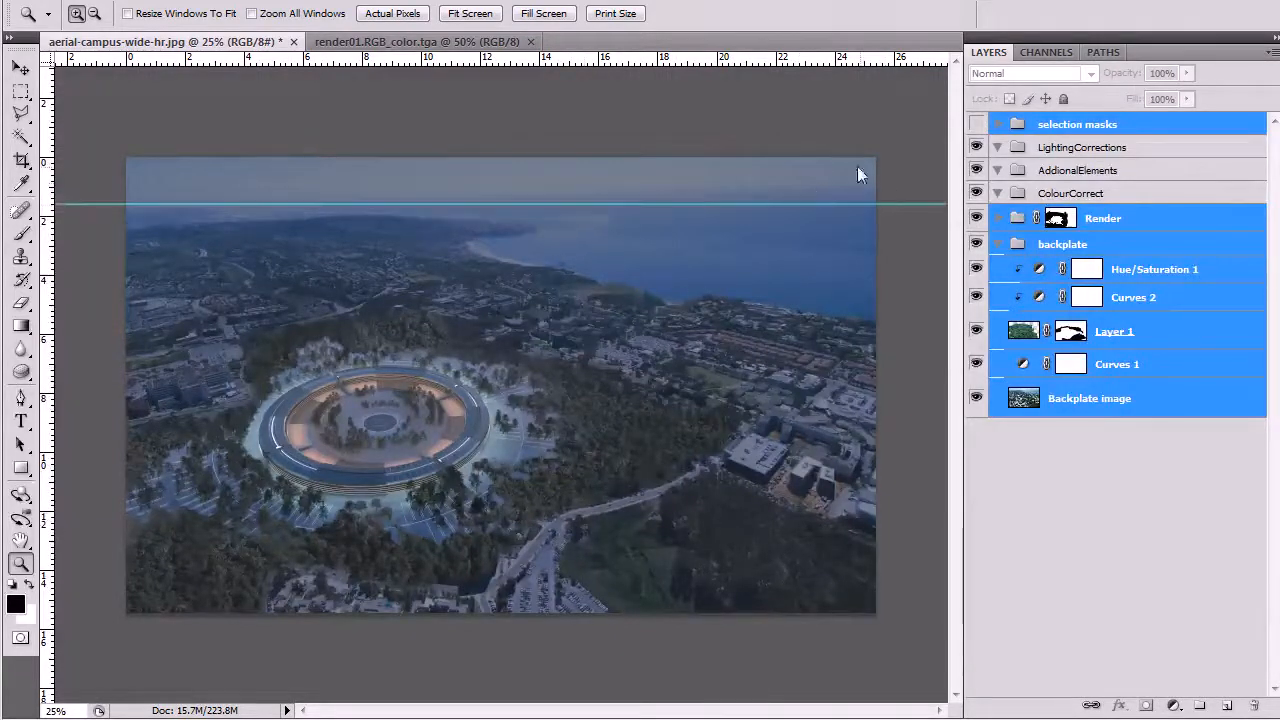
pyautogui.hotkey('ctrl', 't')
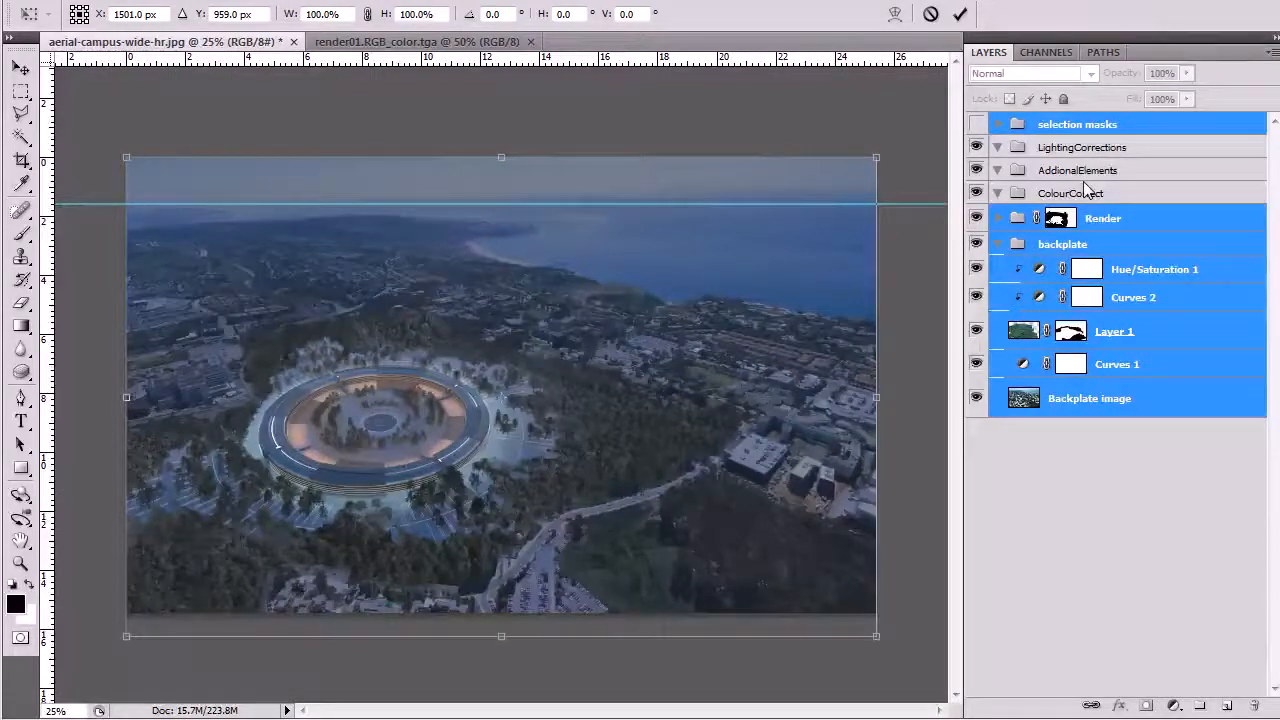
pyautogui.moveTo(901, 148)
pyautogui.mouseDown()
pyautogui.moveTo(897, 197)
pyautogui.moveTo(902, 153)
pyautogui.moveTo(921, 148)
pyautogui.moveTo(905, 153)
pyautogui.moveTo(913, 160)
pyautogui.mouseUp()
pyautogui.press('z')
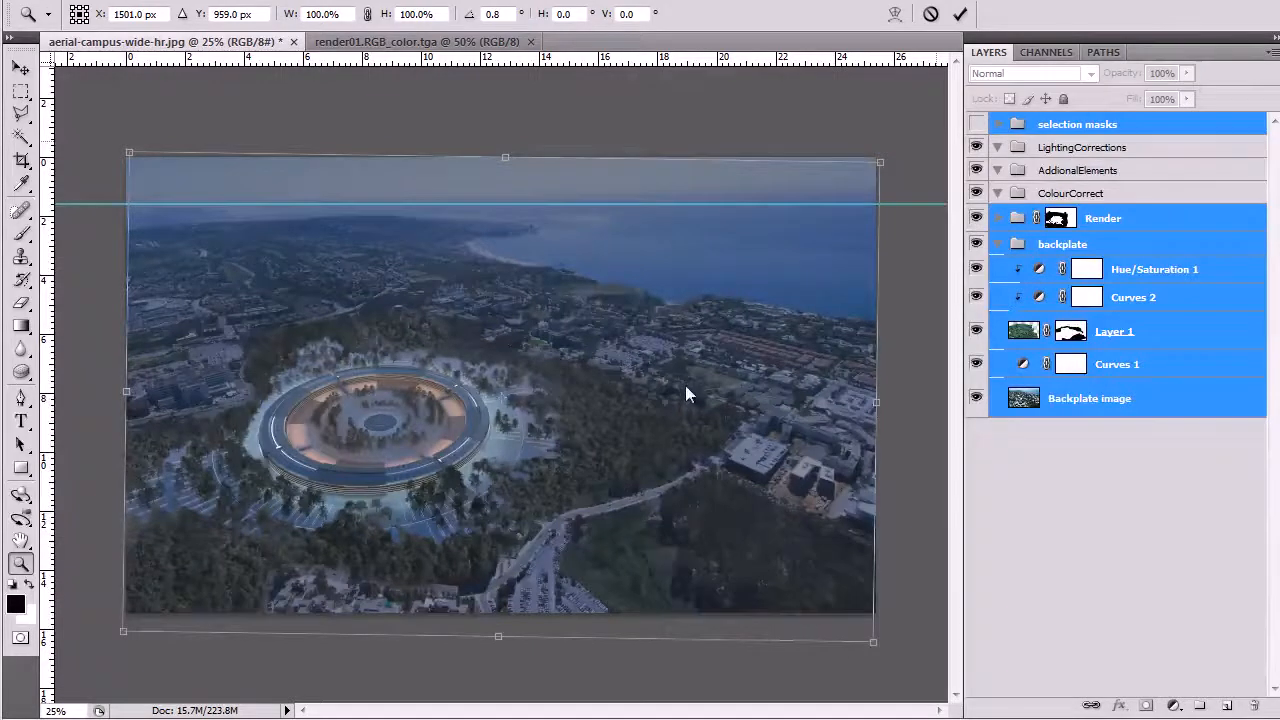
pyautogui.press('Return')
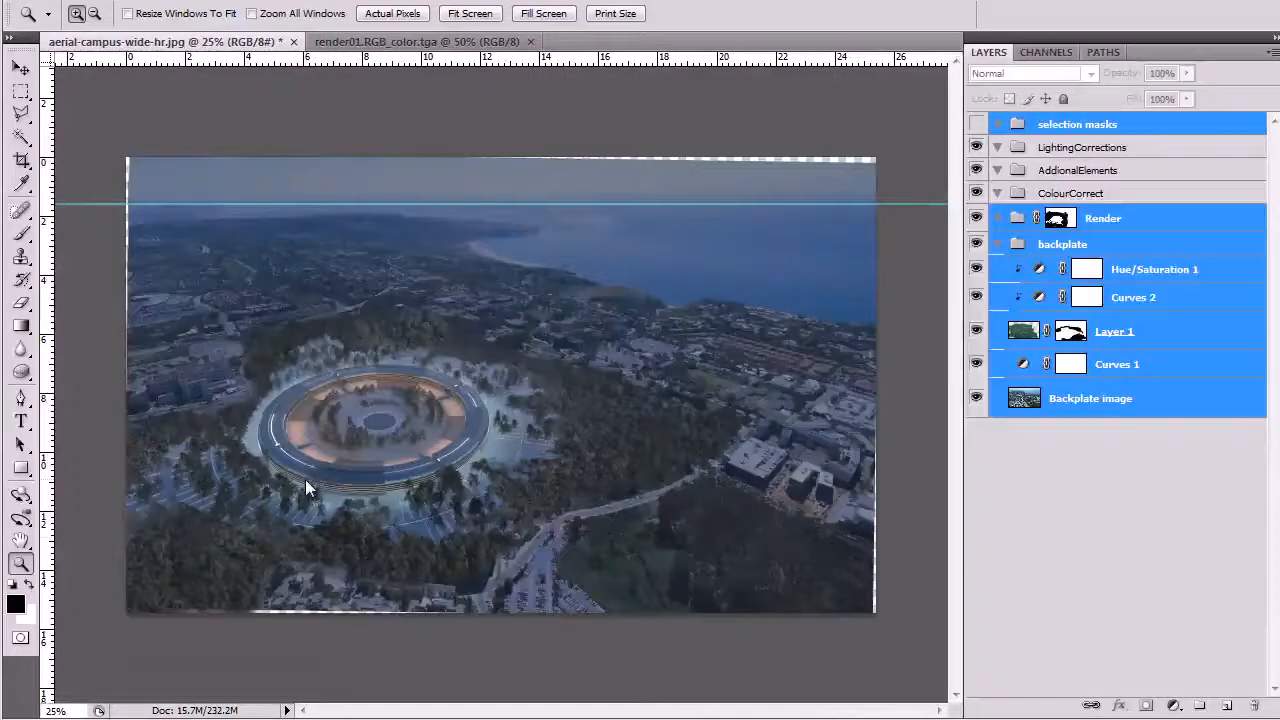
# - Rotate the selected layers clockwise by a further 0.7° to level the horizon, and hide the guide
pyautogui.hotkey('ctrl', 't')
pyautogui.moveTo(907, 143); pyautogui.dragTo(913, 146)
pyautogui.press('z')
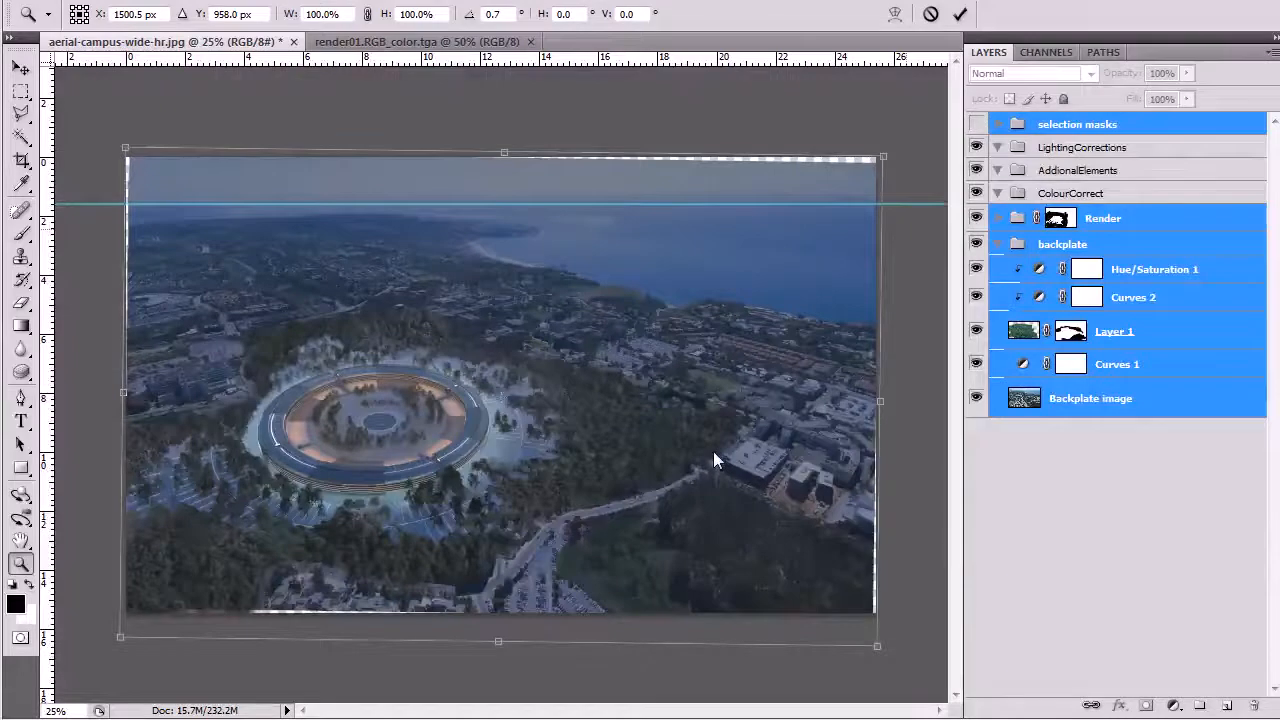
pyautogui.press('Return')
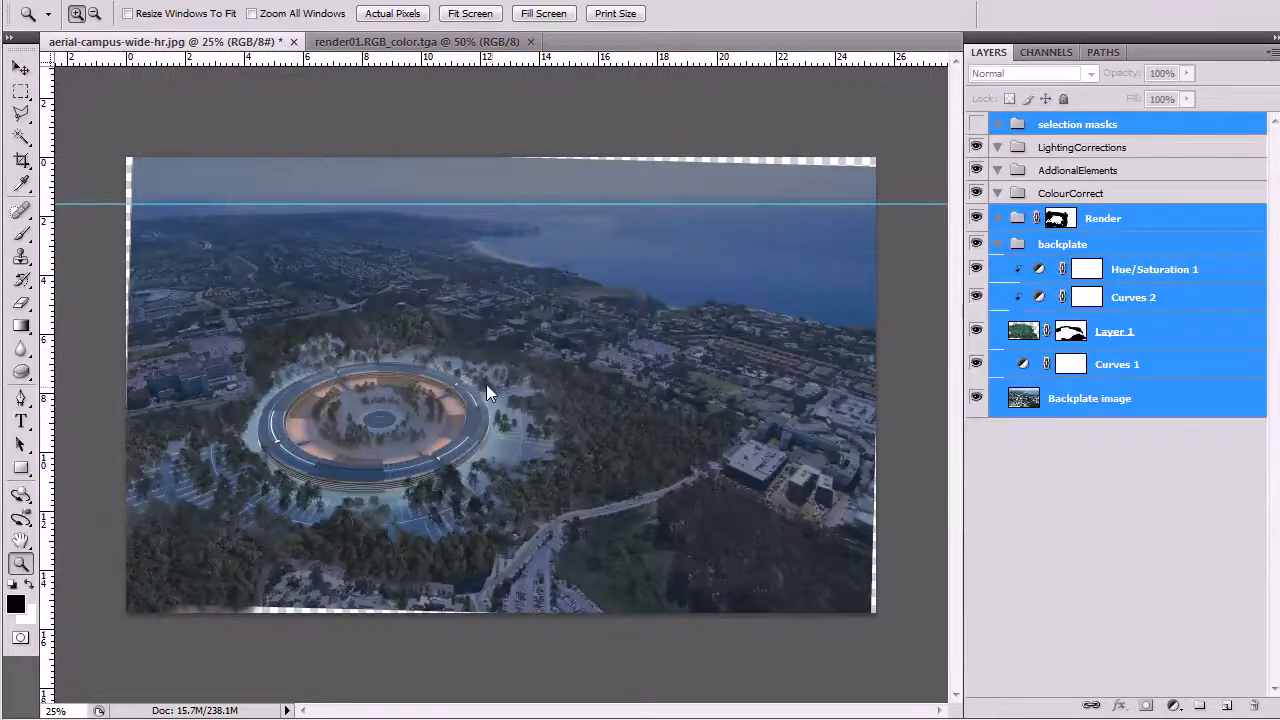
pyautogui.hotkey('ctrl', ';')
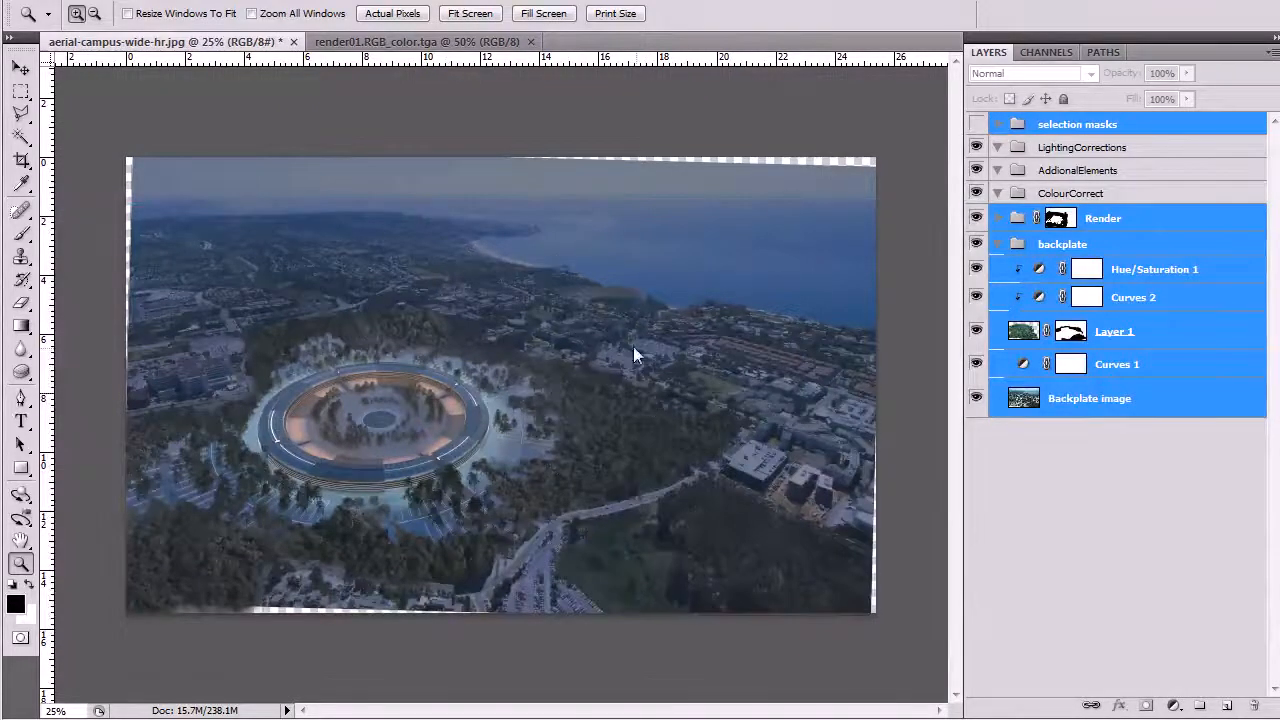
# - Shift the selected layers slightly down and left on the canvas, undoing the first placement
pyautogui.press('v')
pyautogui.moveTo(617, 397); pyautogui.dragTo(618, 423)
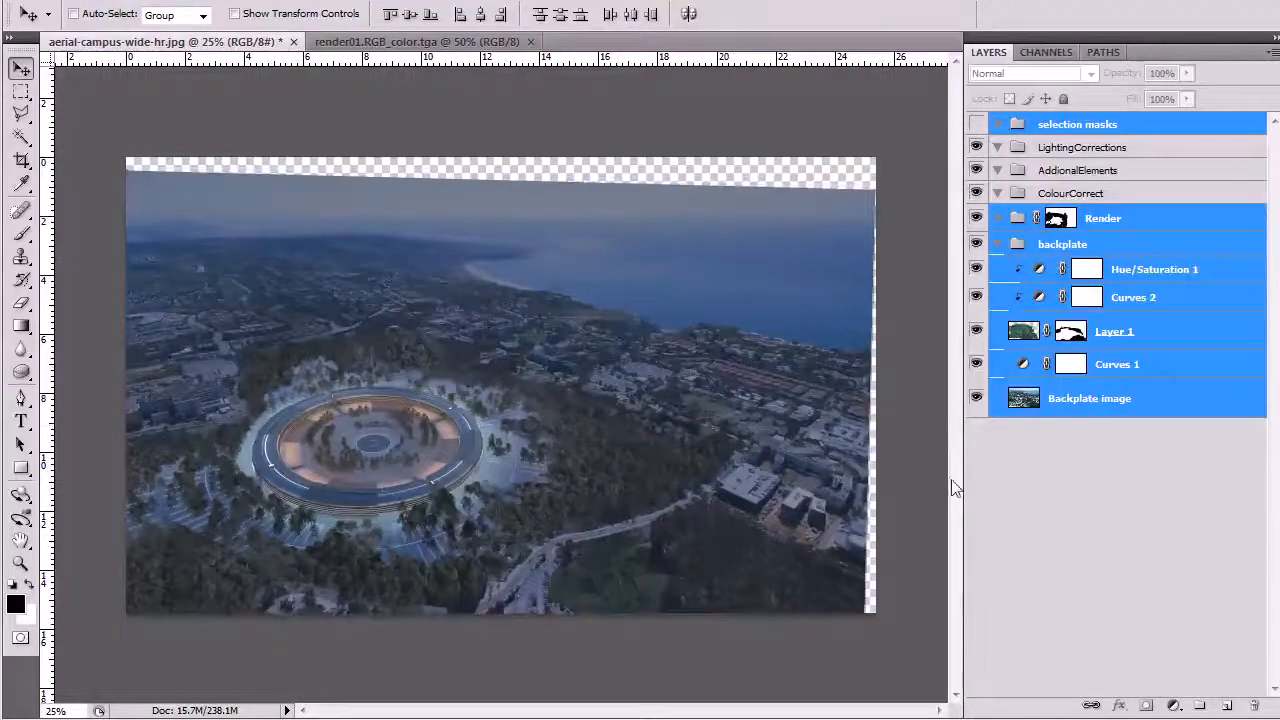
pyautogui.hotkey('ctrl', 'z')
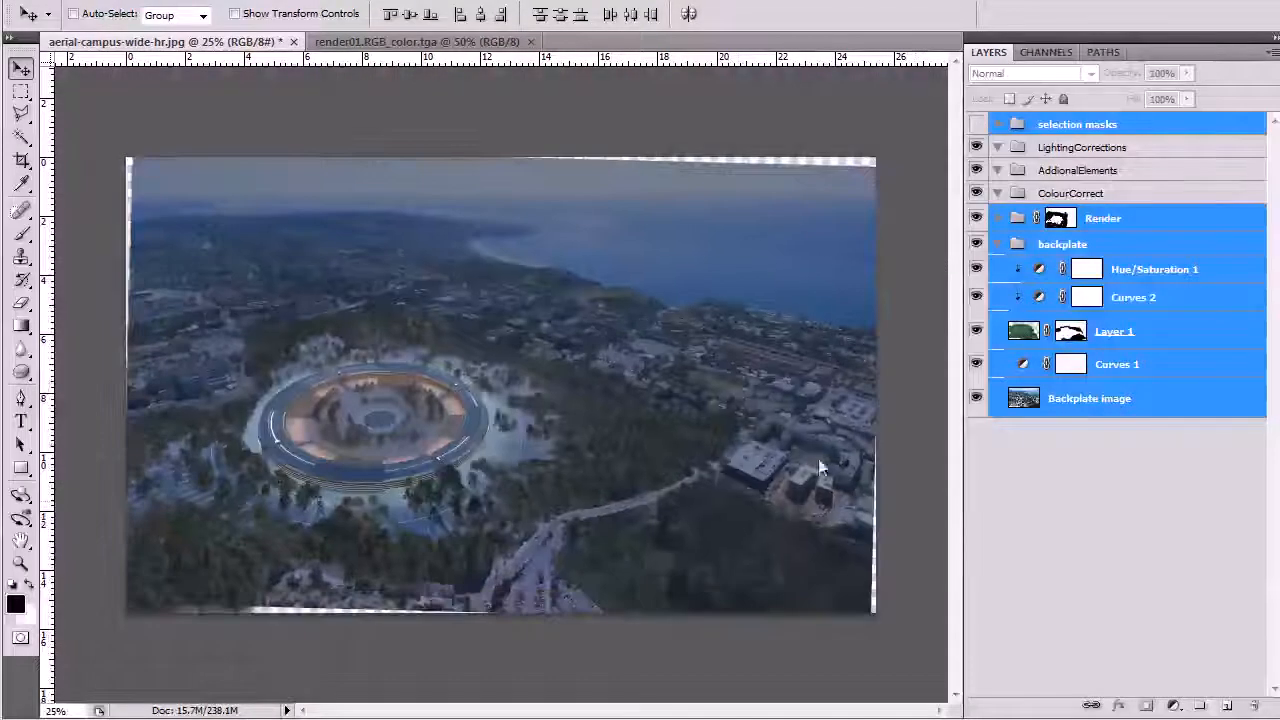
pyautogui.moveTo(719, 439); pyautogui.dragTo(747, 438)
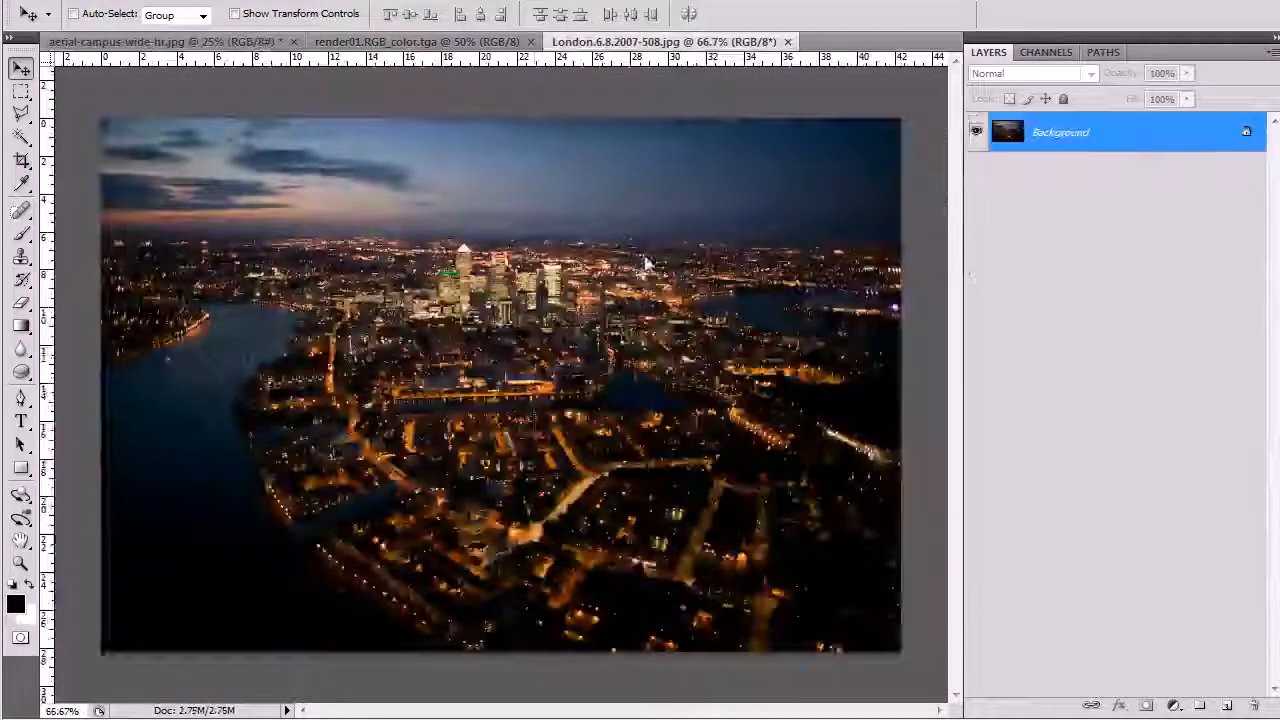
# - Copy the London night photo into the aerial document as a new layer, close its source file, and position it over the distant coastline
pyautogui.moveTo(714, 42); pyautogui.dragTo(718, 112)
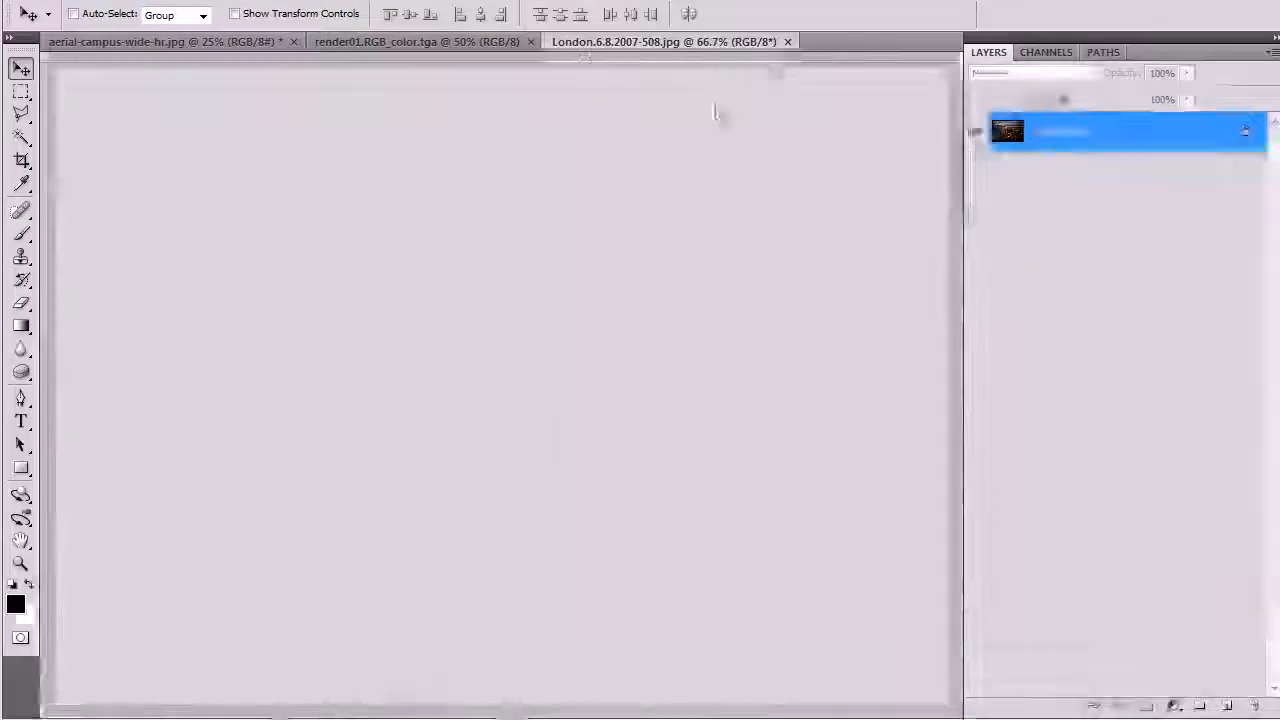
pyautogui.moveTo(721, 378); pyautogui.dragTo(295, 370)
pyautogui.moveTo(974, 46); pyautogui.dragTo(252, 383)
pyautogui.click(588, 377)
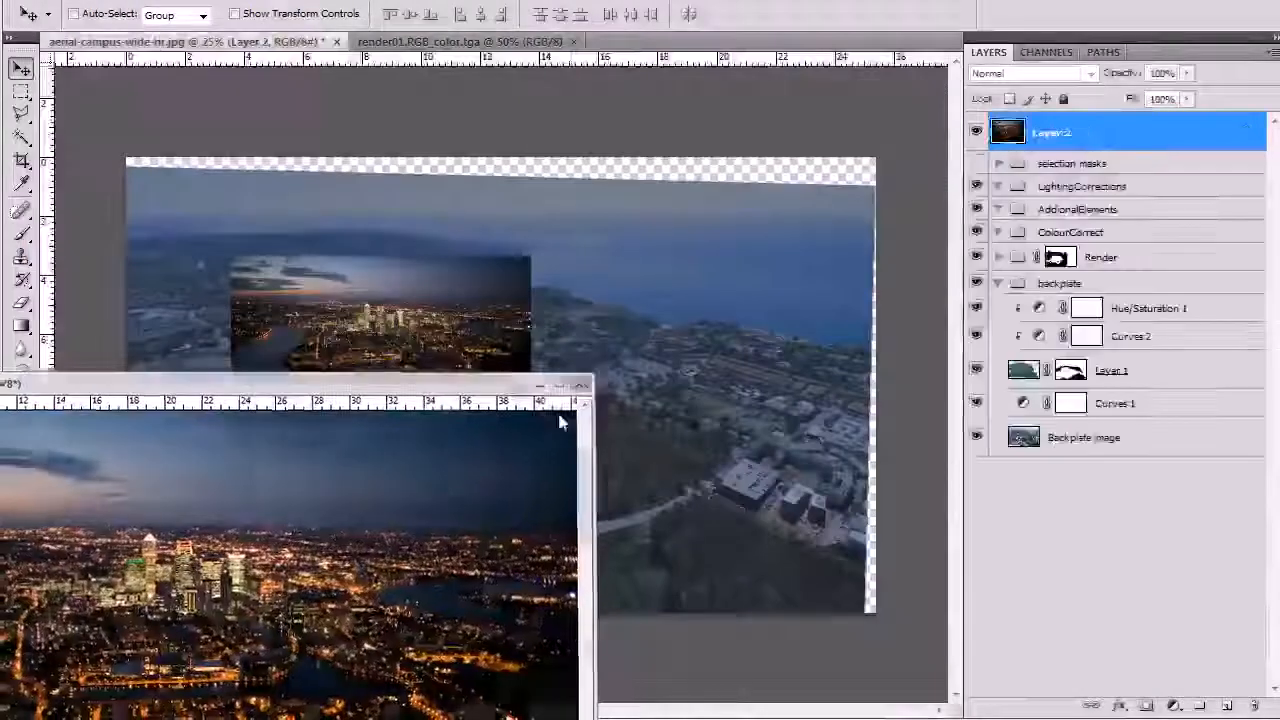
pyautogui.moveTo(361, 420); pyautogui.dragTo(576, 333)
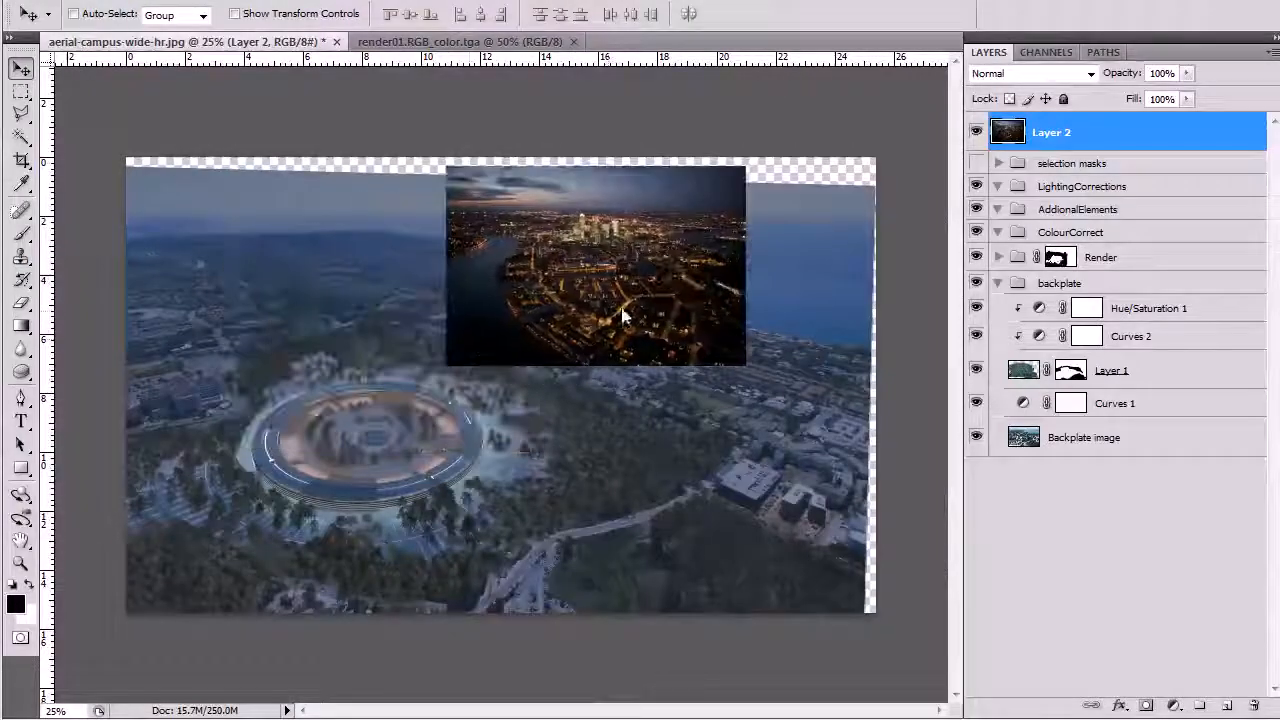
# - Try flipping the London layer horizontally and stretching it to about 225% width and 117% height with a 1.7° rotation, and undo the transform
pyautogui.hotkey('ctrl', 't')
pyautogui.rightClick(576, 333)
pyautogui.click(686, 564)
pyautogui.moveTo(480, 322); pyautogui.dragTo(534, 334)
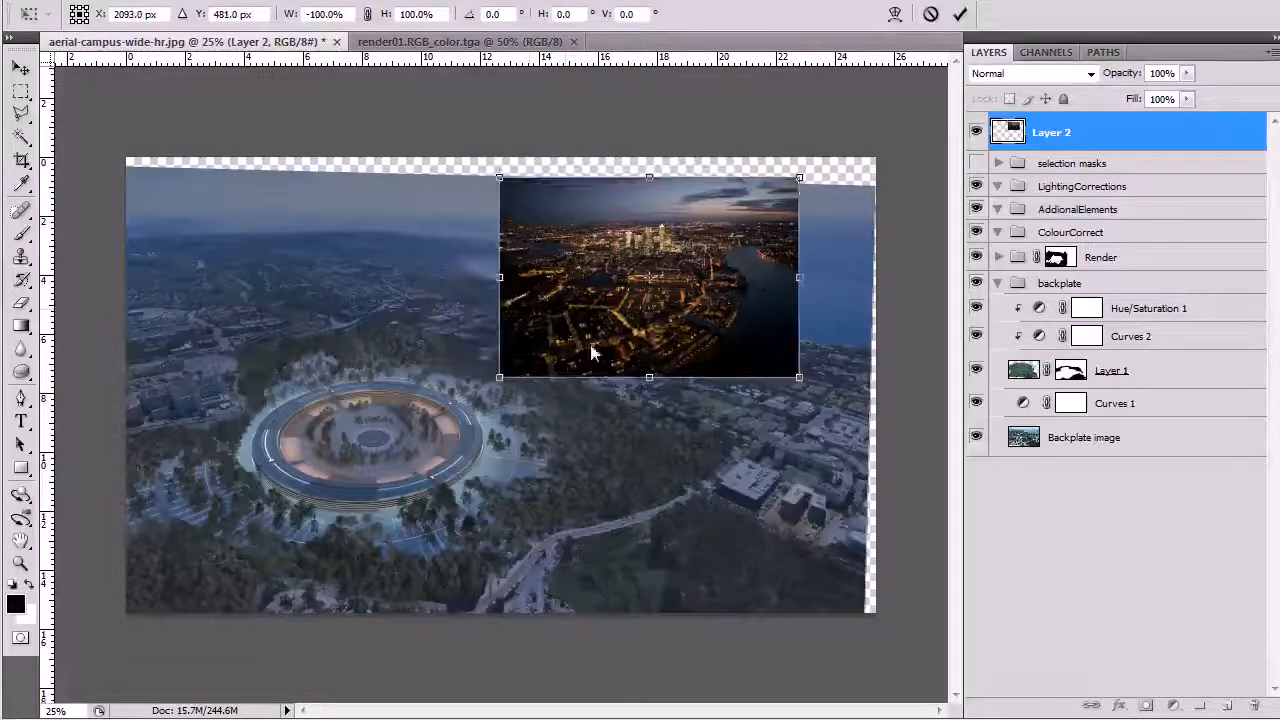
pyautogui.moveTo(501, 380); pyautogui.dragTo(480, 400)
pyautogui.moveTo(831, 274); pyautogui.dragTo(834, 288)
pyautogui.moveTo(639, 174); pyautogui.dragTo(640, 157)
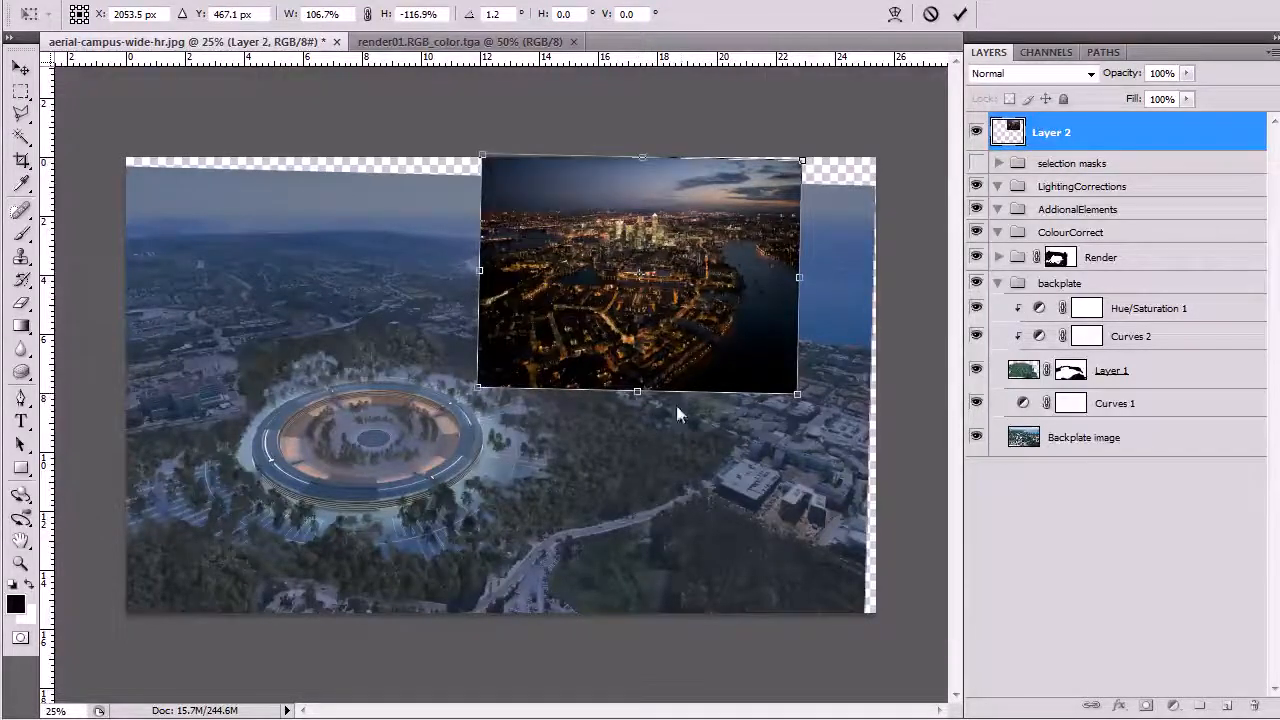
pyautogui.moveTo(816, 387); pyautogui.dragTo(819, 388)
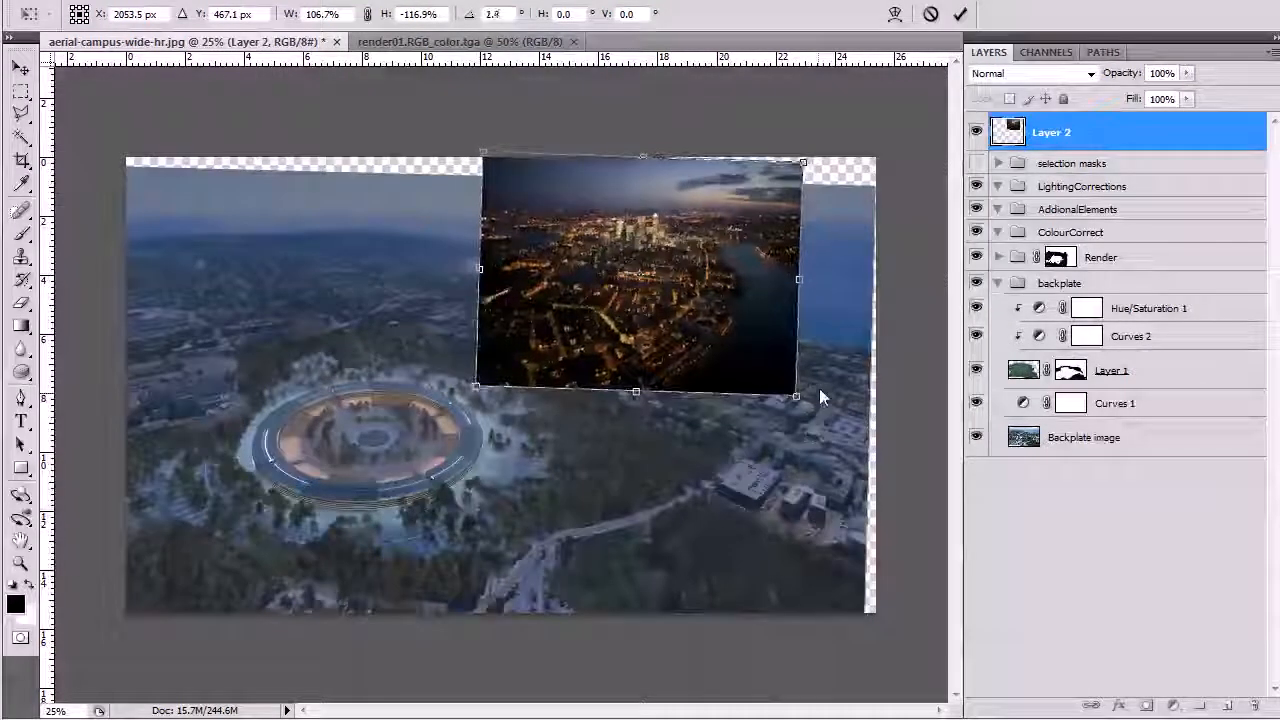
pyautogui.moveTo(480, 270); pyautogui.dragTo(120, 282)
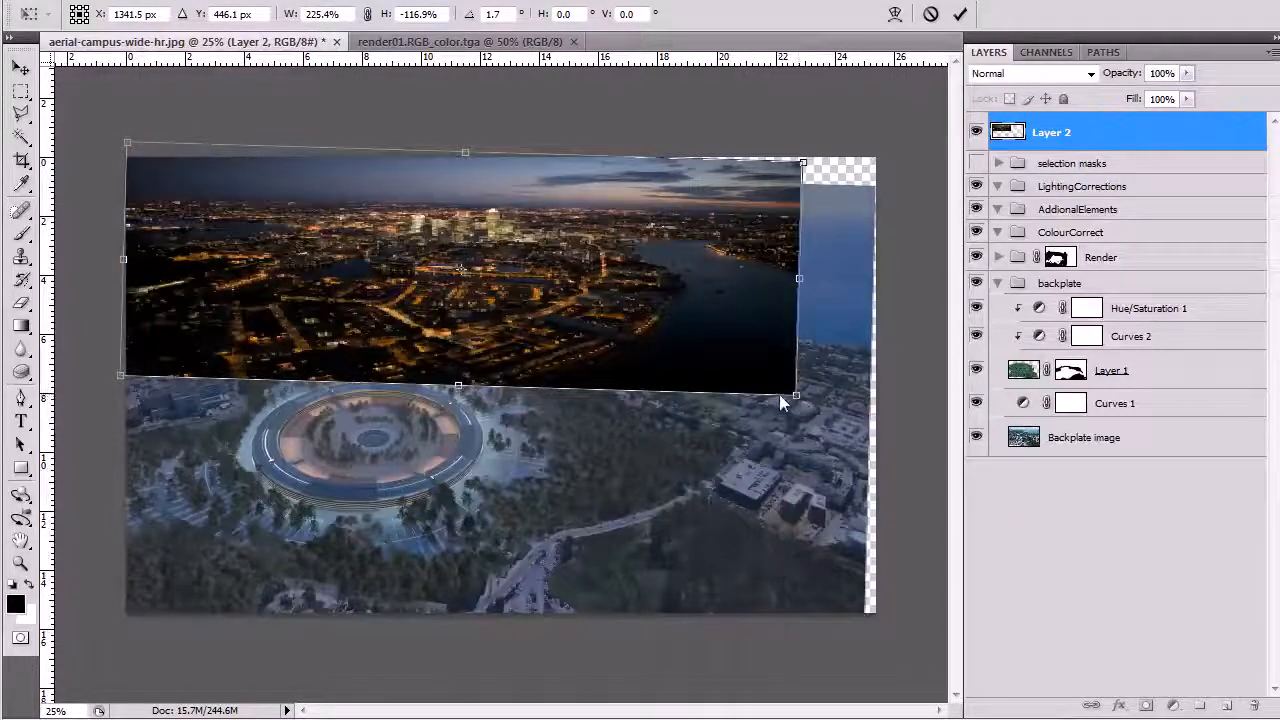
pyautogui.press('Return')
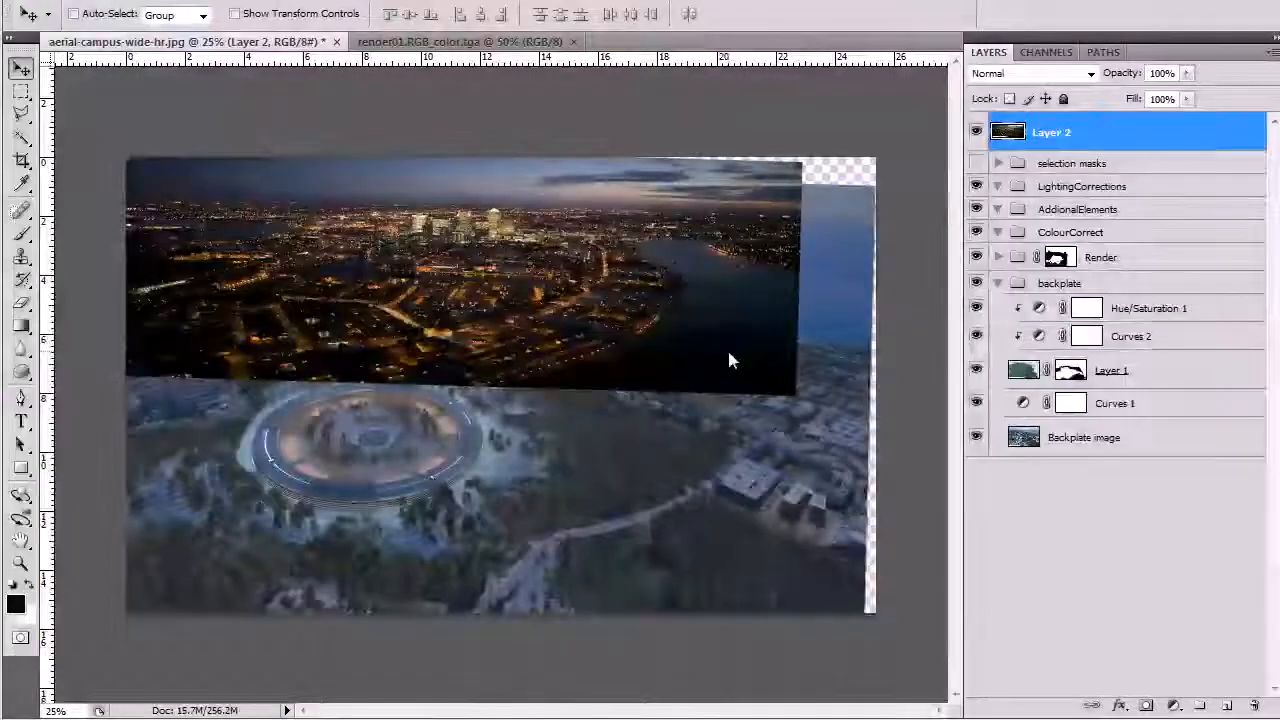
pyautogui.hotkey('ctrl', 'z')
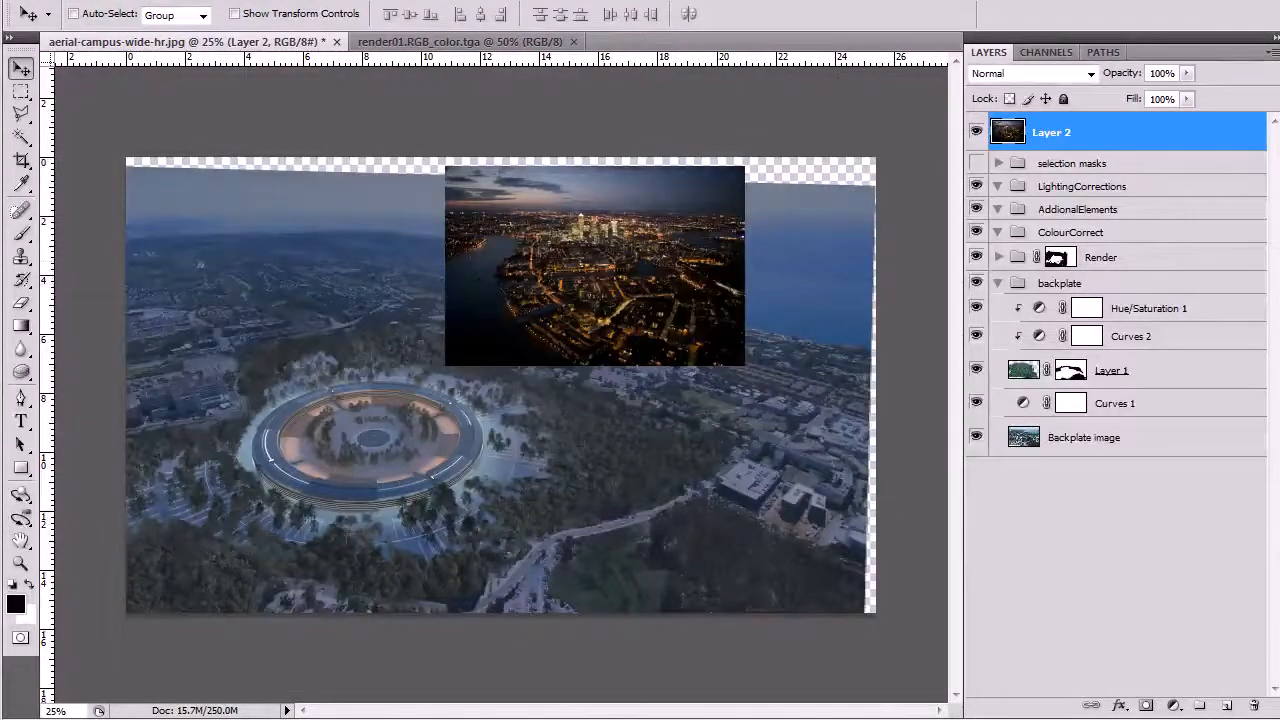
# - Flip the London layer horizontally, rotate it 2°, and stretch it to about 161% width and 109% height
pyautogui.hotkey('ctrl', 't')
pyautogui.rightClick(615, 249)
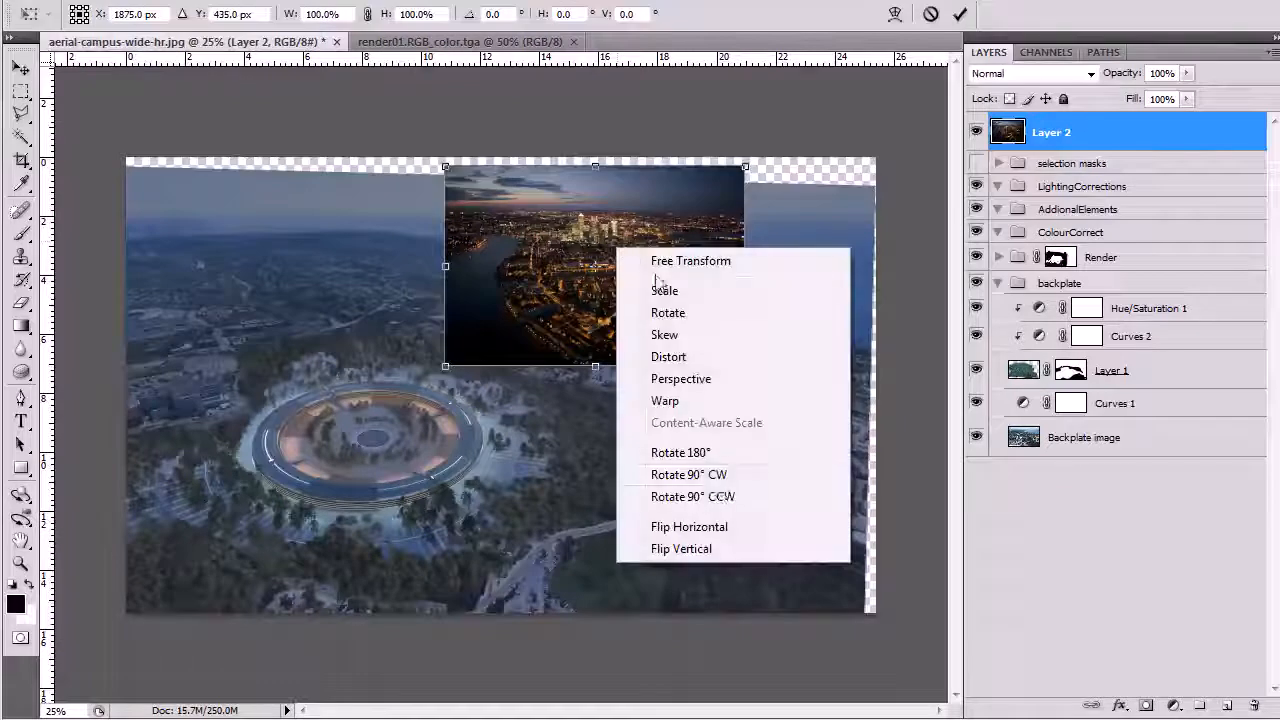
pyautogui.click(716, 524)
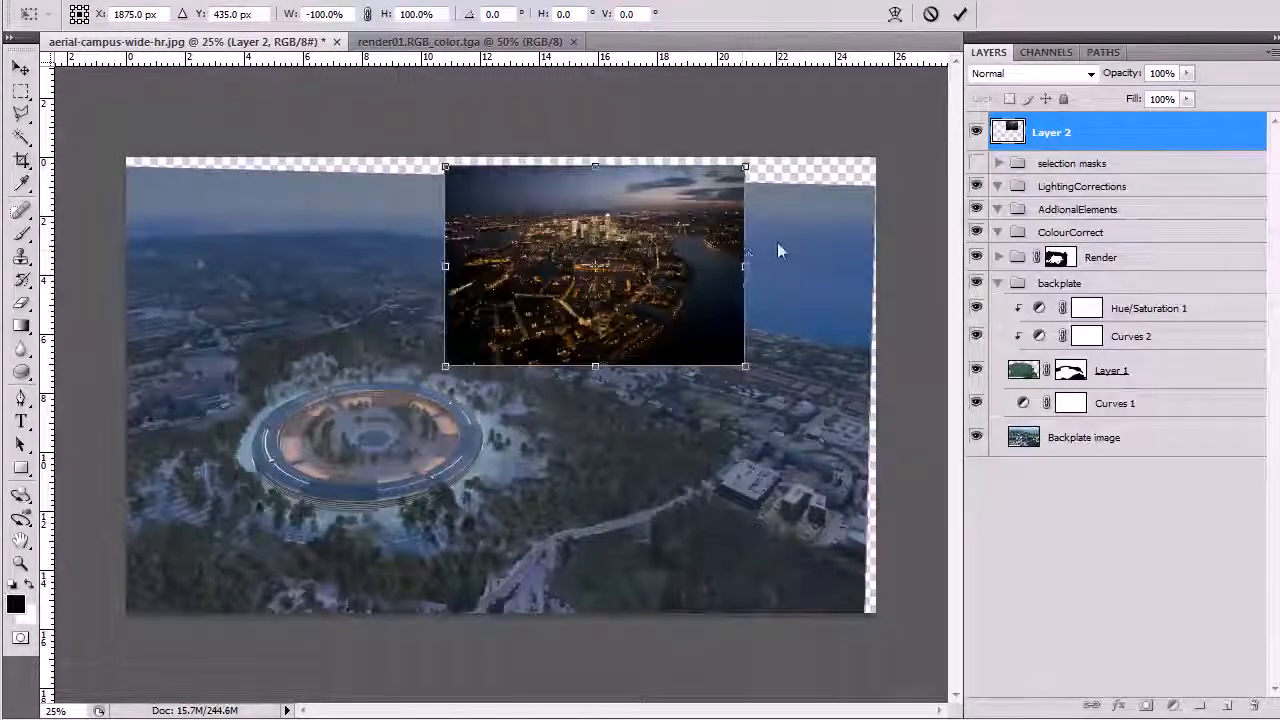
pyautogui.moveTo(777, 242); pyautogui.dragTo(777, 252)
pyautogui.moveTo(748, 162); pyautogui.dragTo(866, 160)
pyautogui.moveTo(446, 254); pyautogui.dragTo(380, 254)
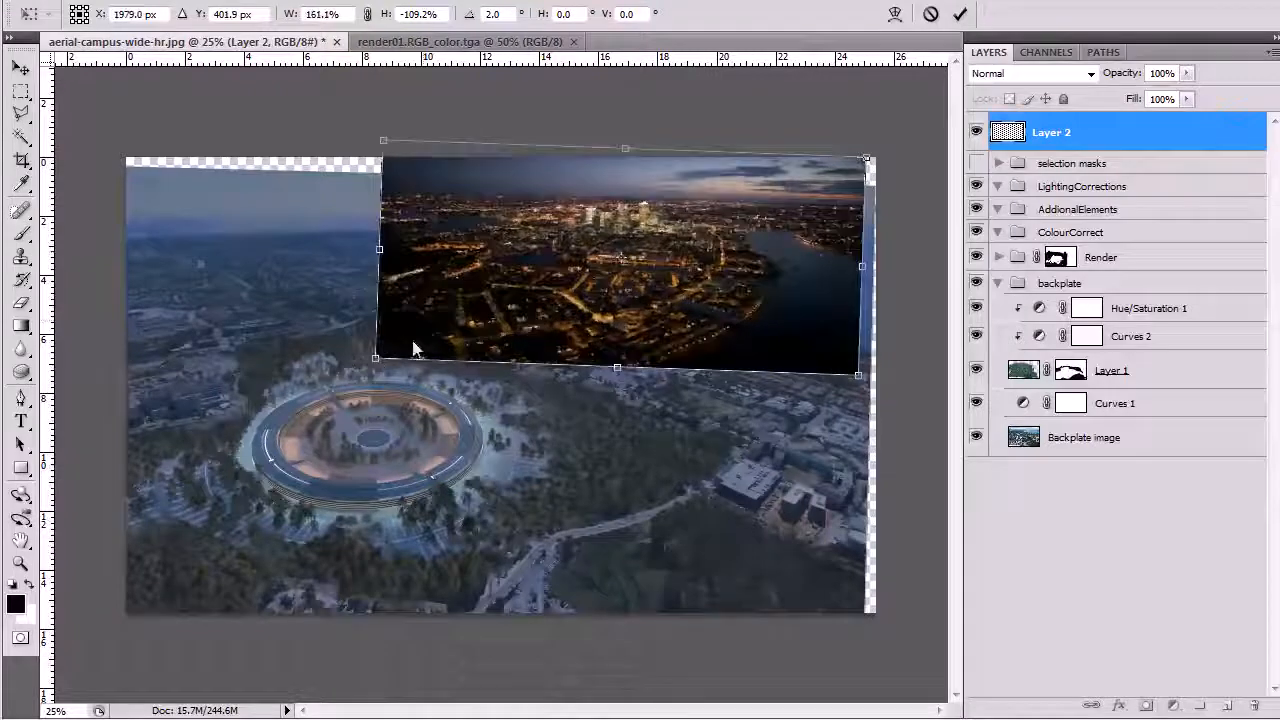
# - Refine the London layer to about 171% width, 121% height and 0.7° rotation, placed across the horizon behind the ring, and apply the transform
pyautogui.moveTo(376, 360); pyautogui.dragTo(366, 374)
pyautogui.moveTo(886, 275); pyautogui.dragTo(892, 268)
pyautogui.moveTo(368, 390); pyautogui.dragTo(350, 391)
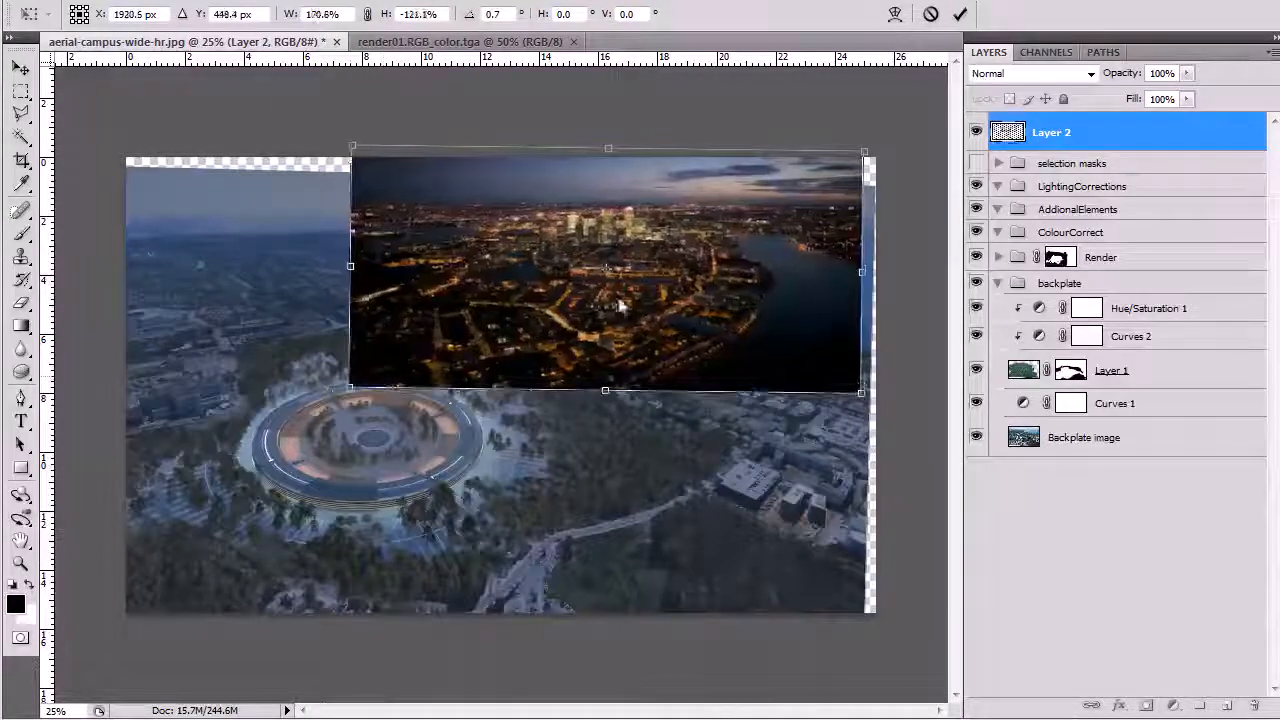
pyautogui.moveTo(805, 279); pyautogui.dragTo(710, 306)
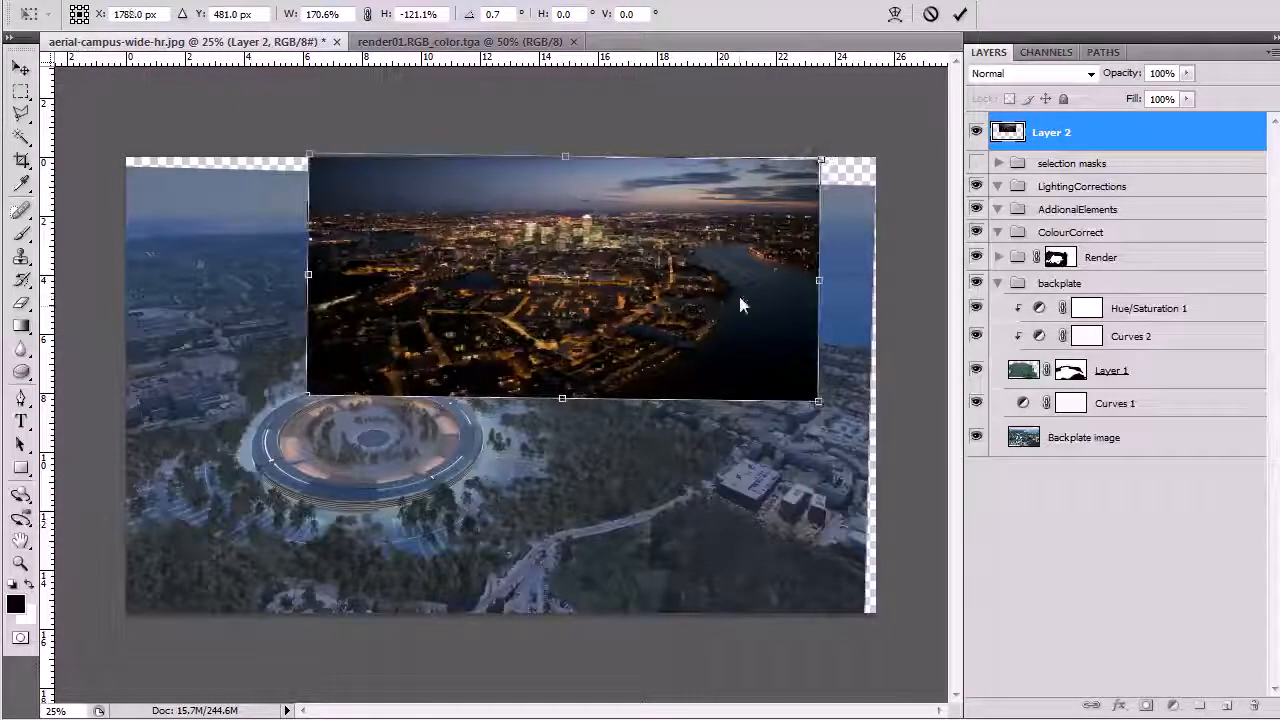
pyautogui.press('Return')
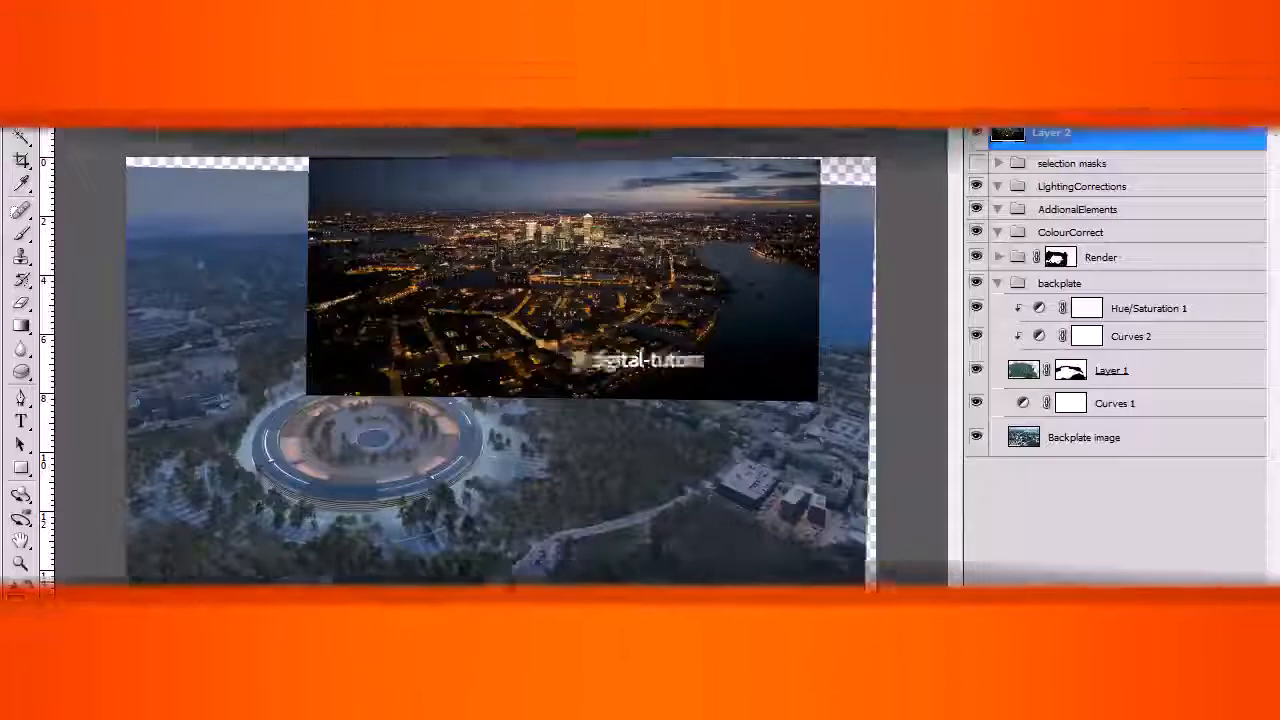